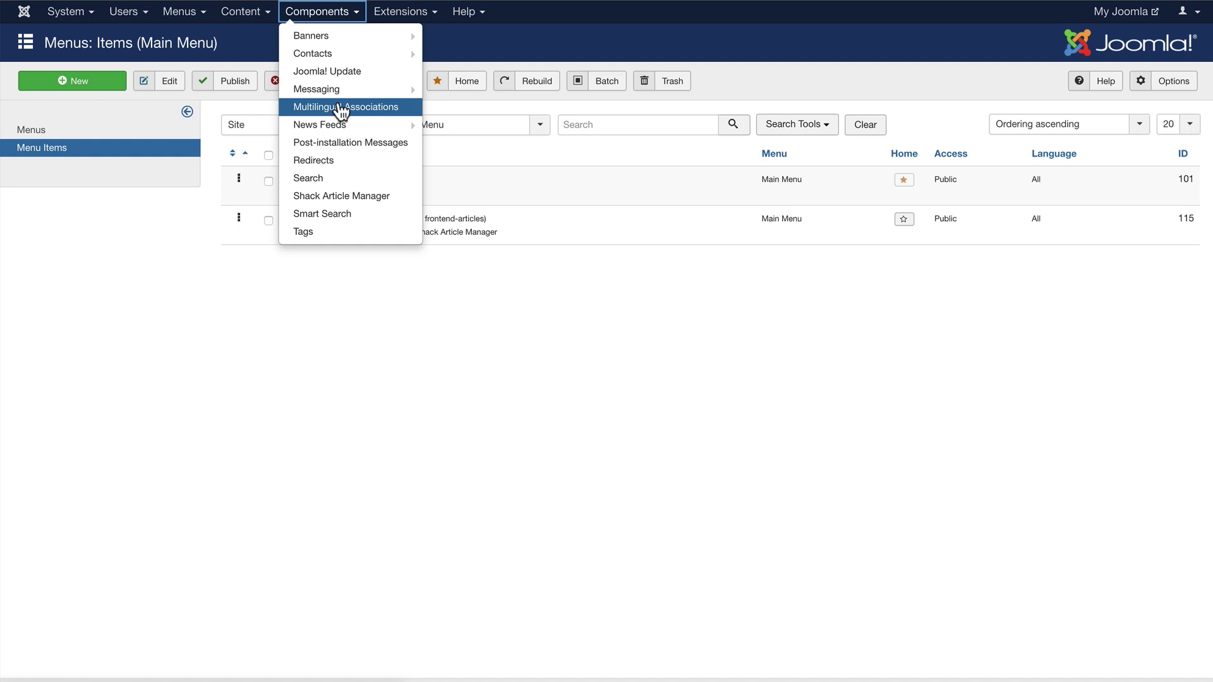
Step: Browse the administrator's top menus, such as Components and System, without choosing anything
mouse_move(387, 24)
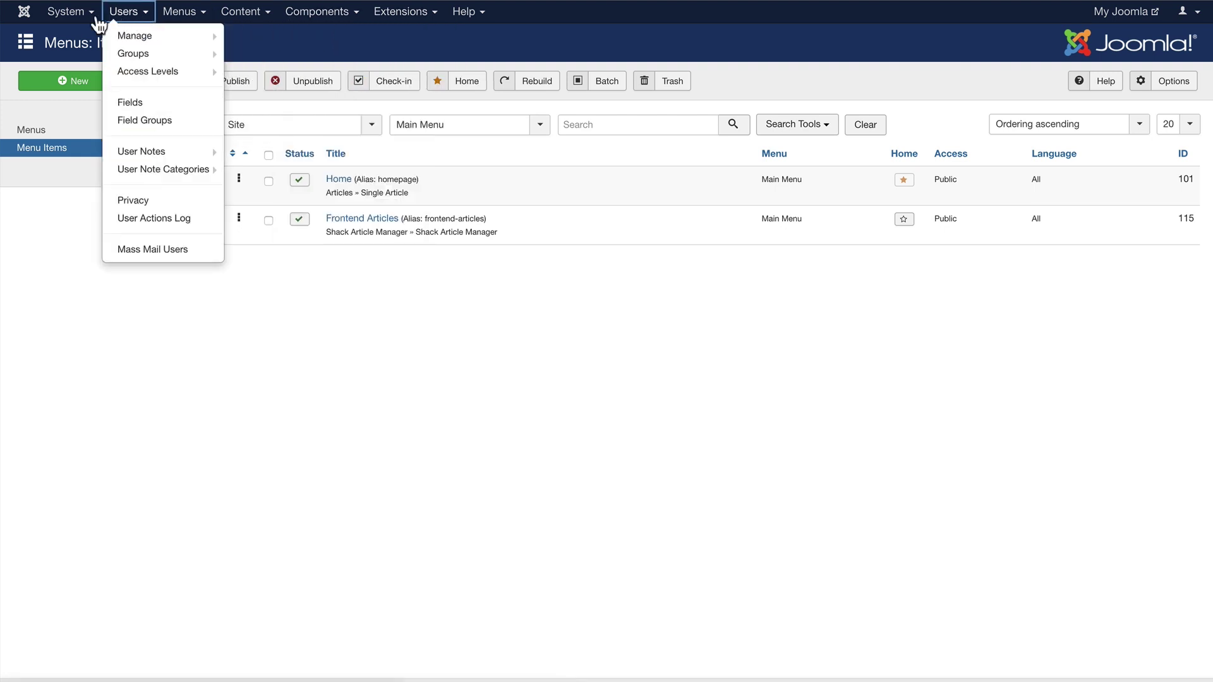
mouse_move(85, 25)
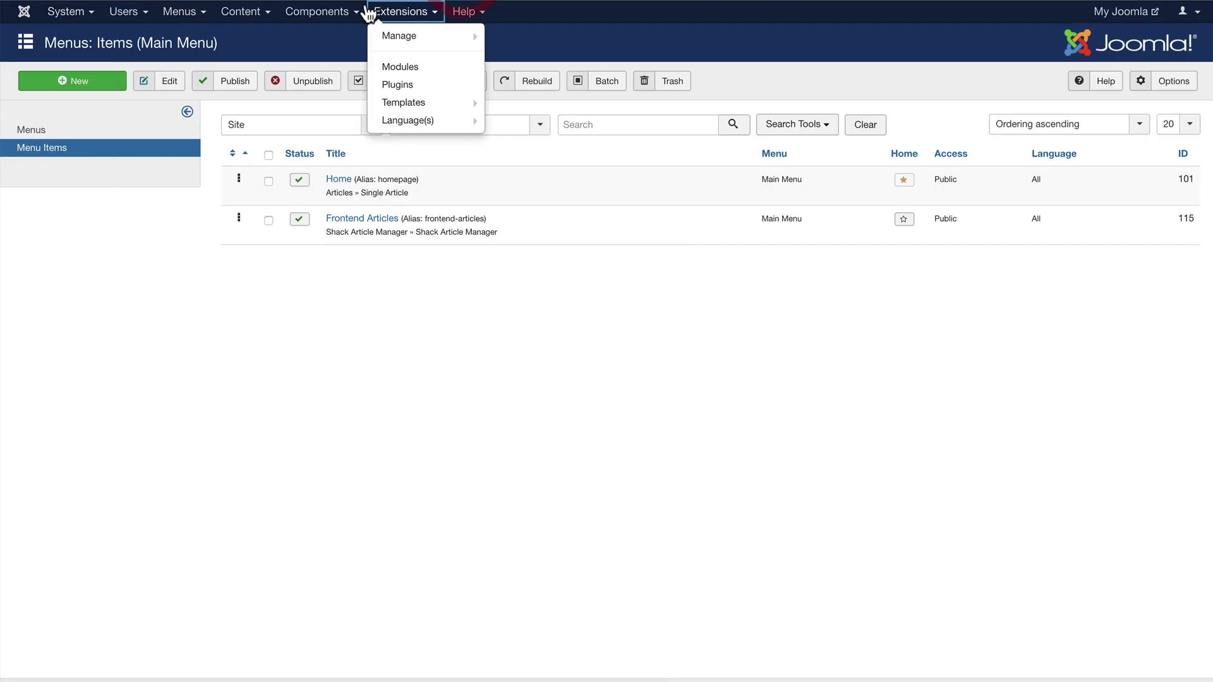
Step: Return to the Joomla admin tab and bring up the Components menu
left_click(347, 14)
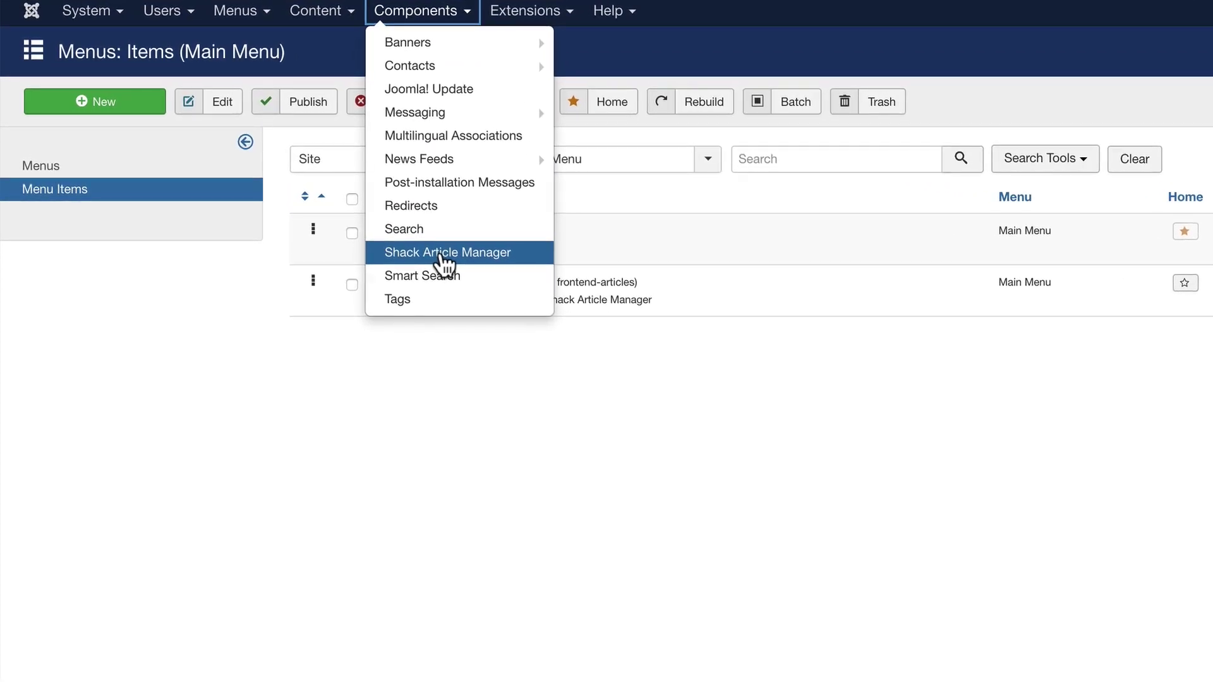
Step: Change the Frontend Articles menu item type to Shack Article Manager > Shack Article Manager
left_click(567, 434)
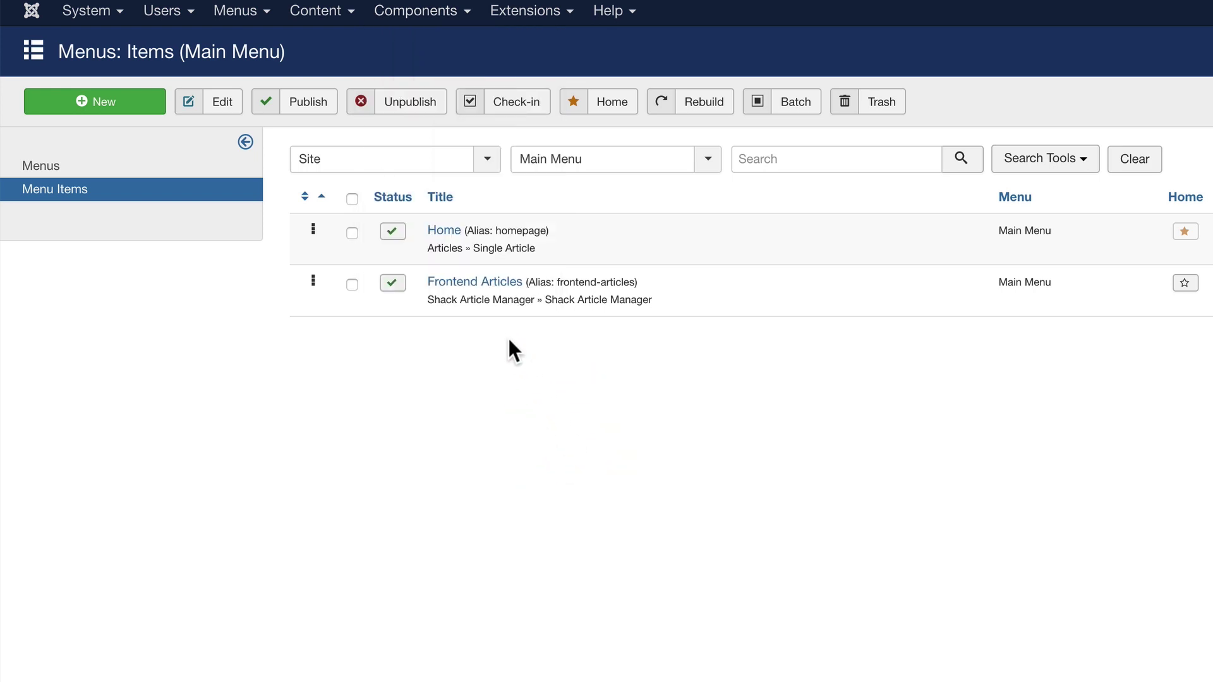
left_click(491, 292)
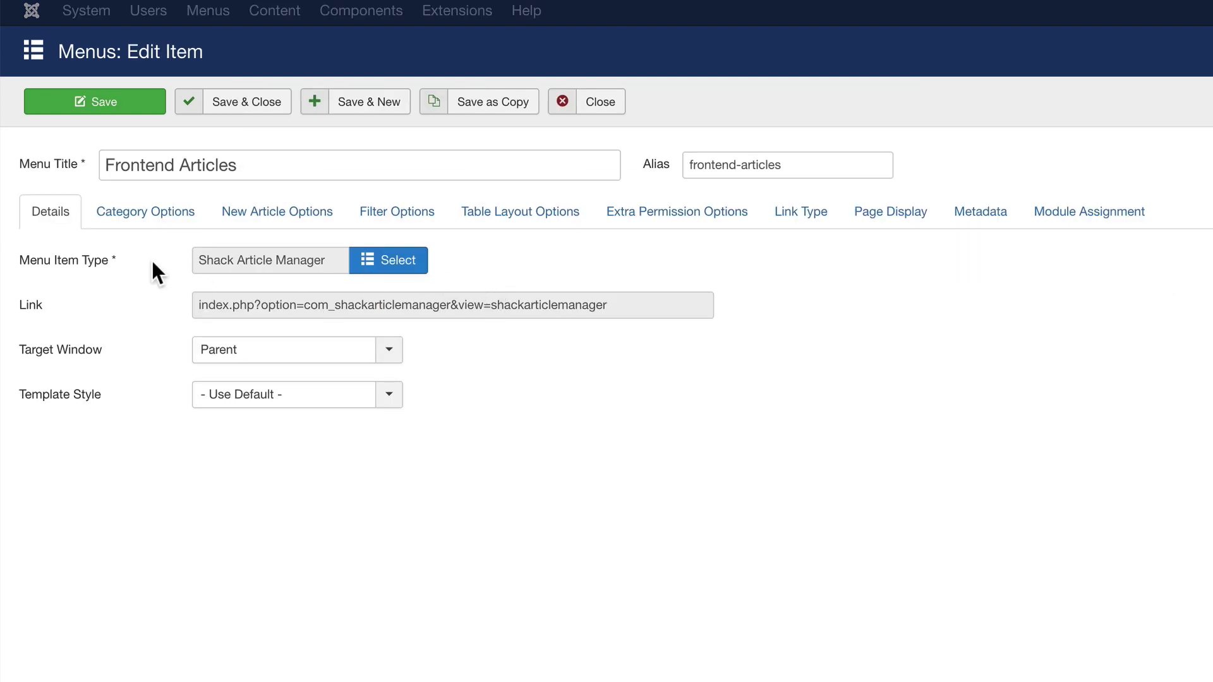
left_click(410, 264)
left_click(287, 351)
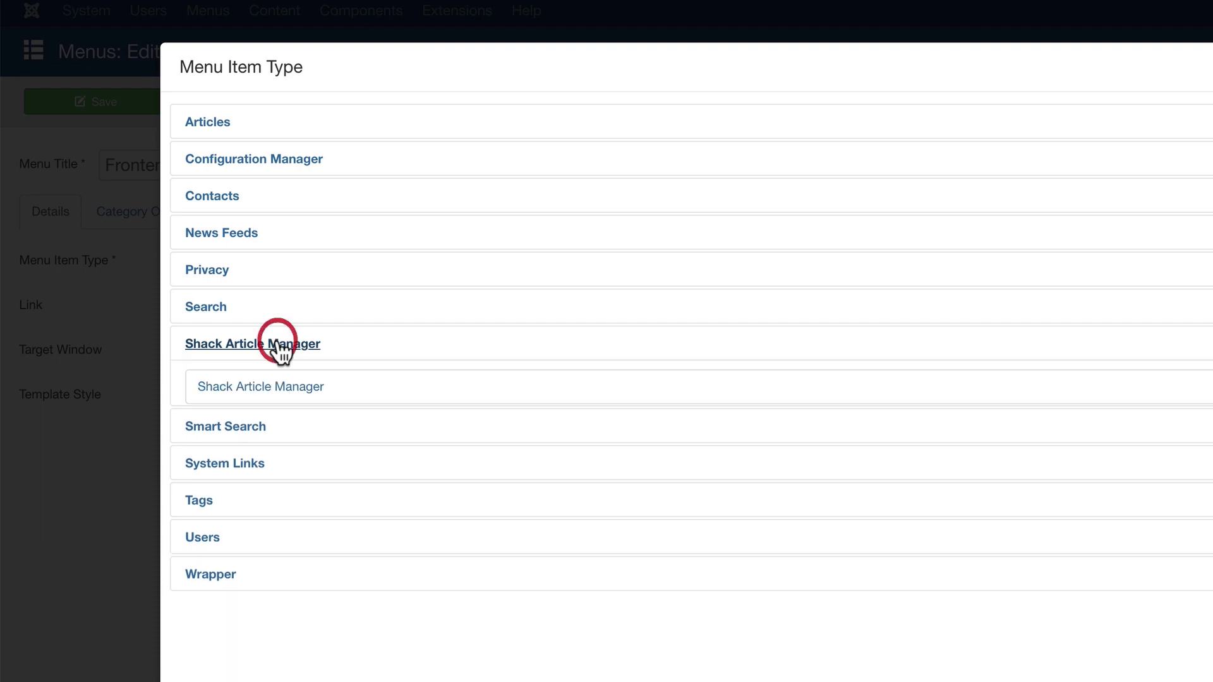
left_click(231, 383)
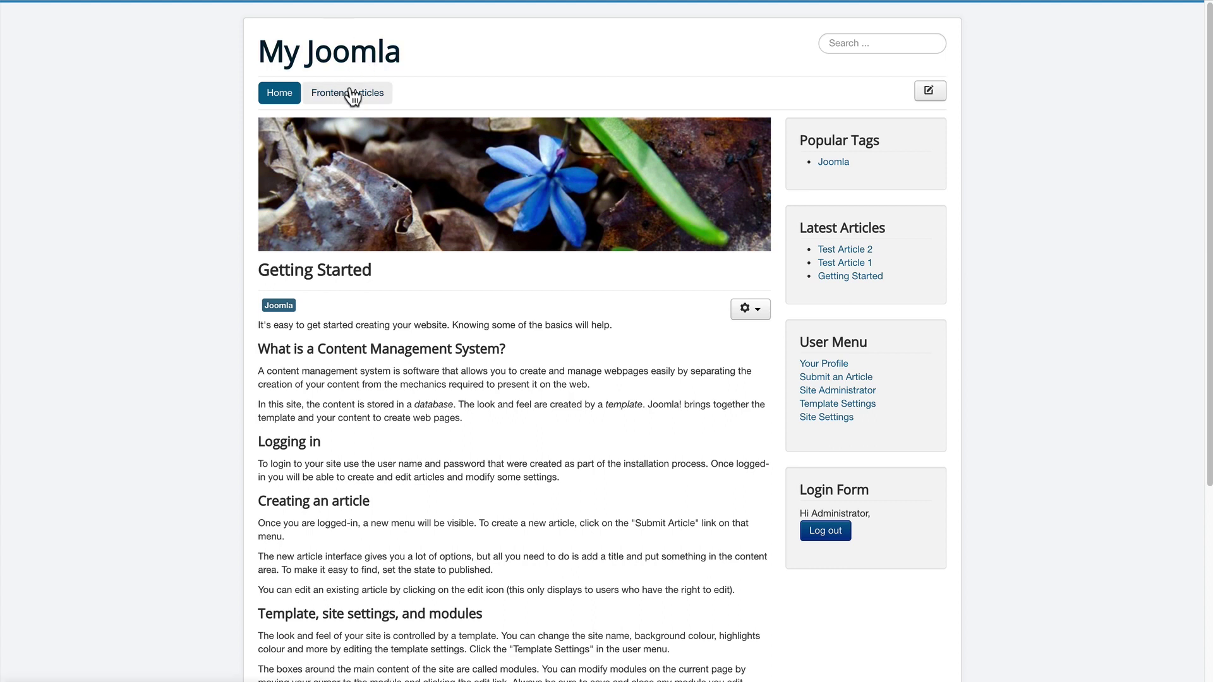
Step: On Frontend Articles, check the Category, Author and Status filters, then edit Test Article 2
left_click(352, 95)
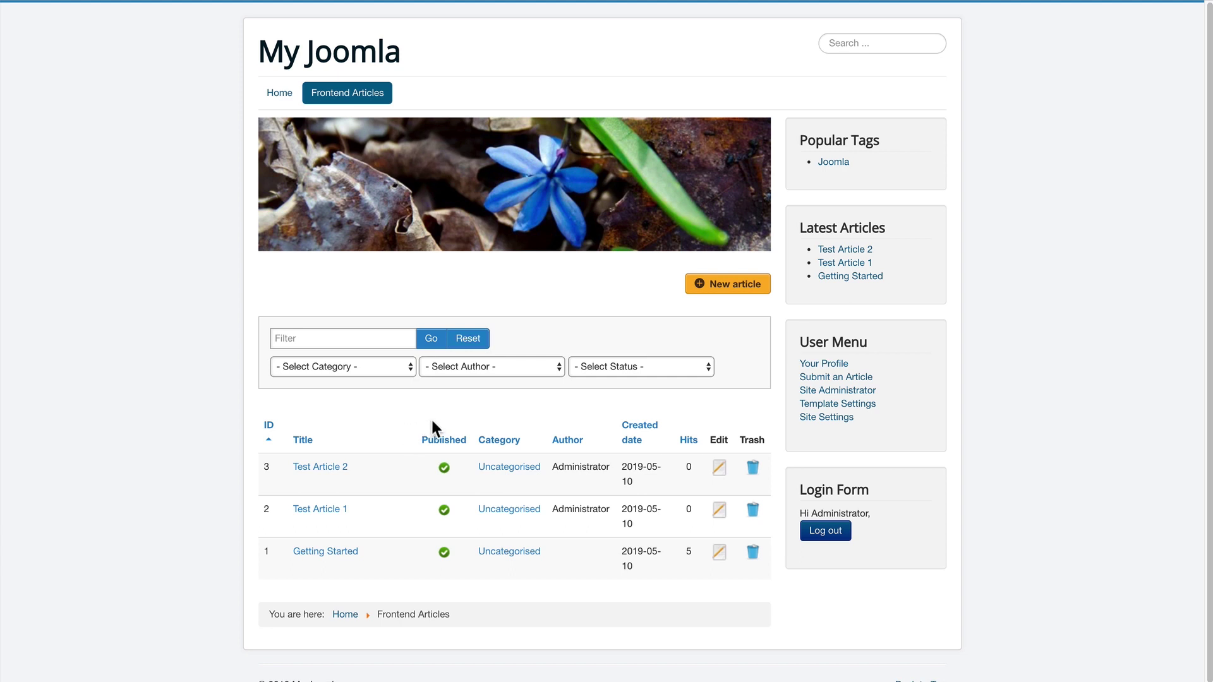
left_click(349, 368)
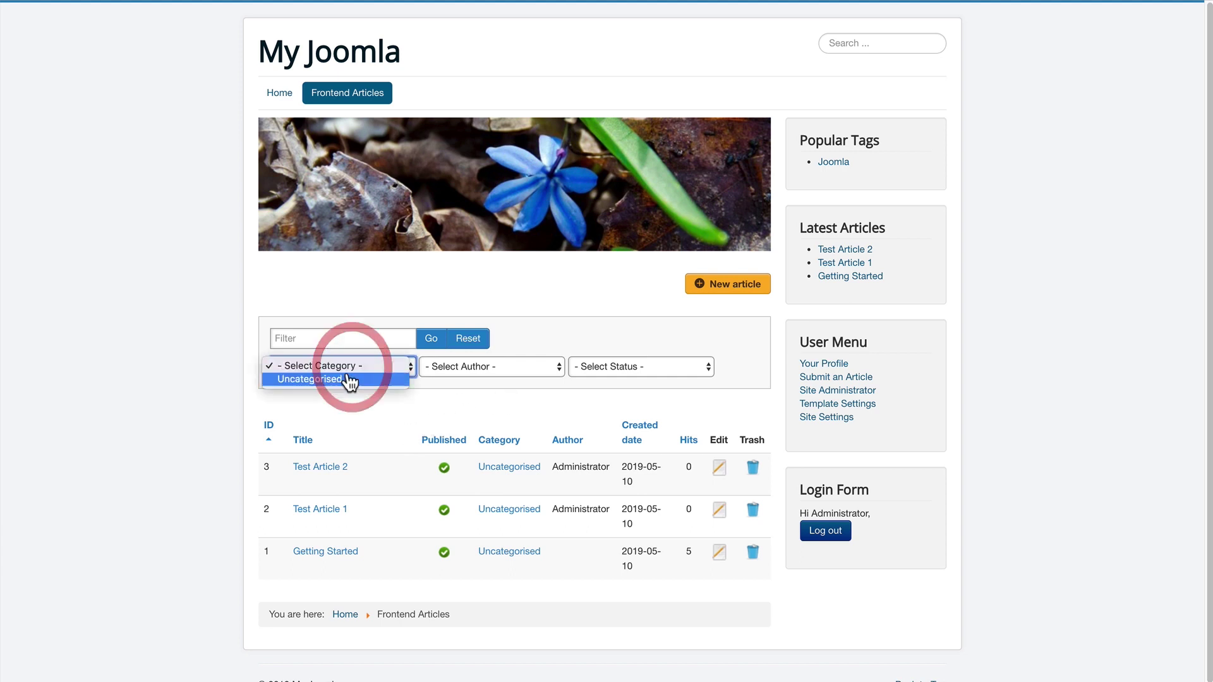
left_click(471, 379)
left_click(469, 372)
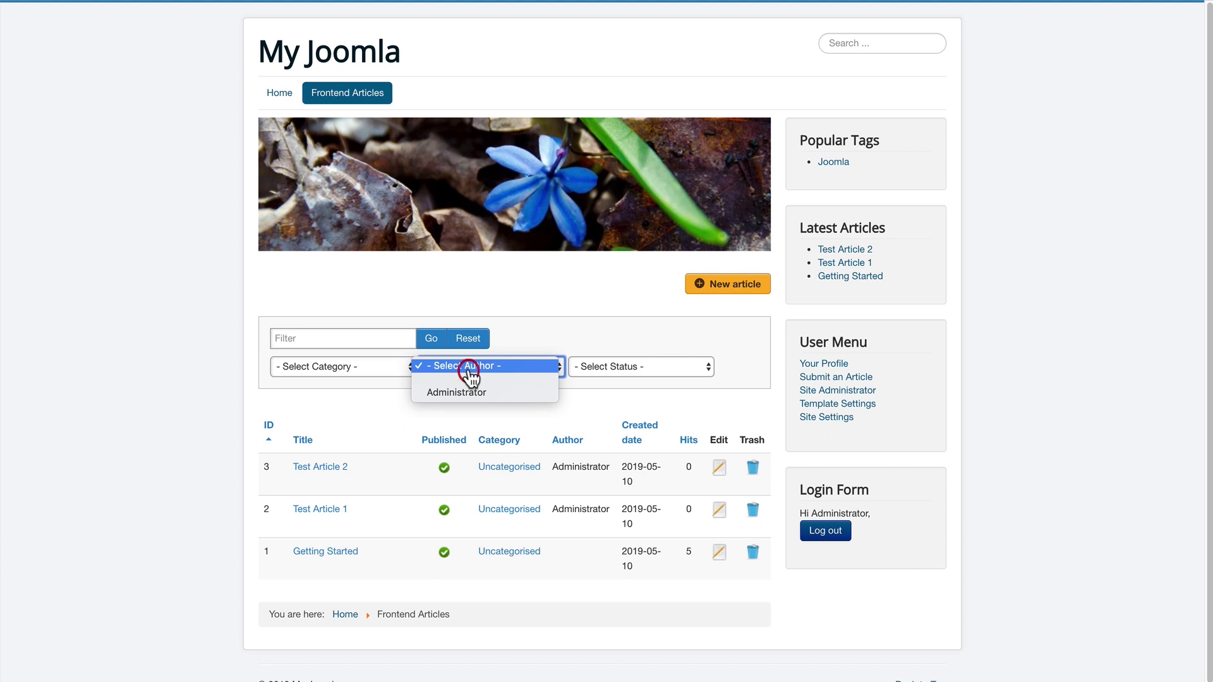
left_click(605, 378)
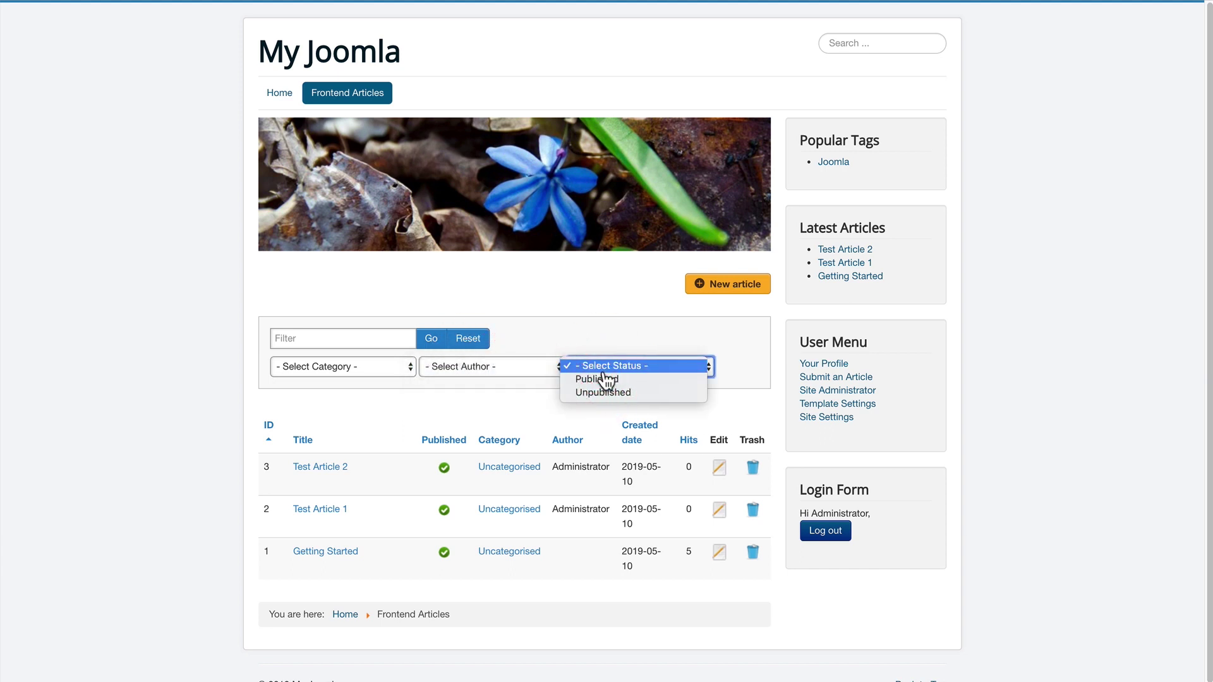
left_click(591, 316)
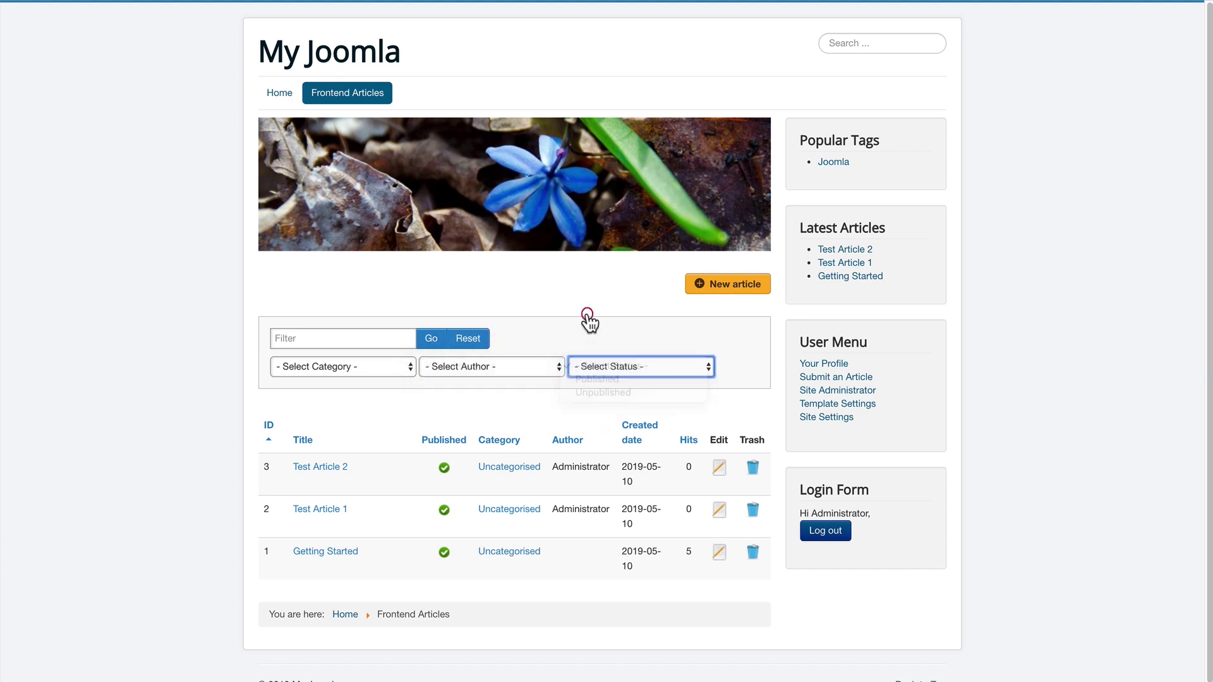
left_click(718, 475)
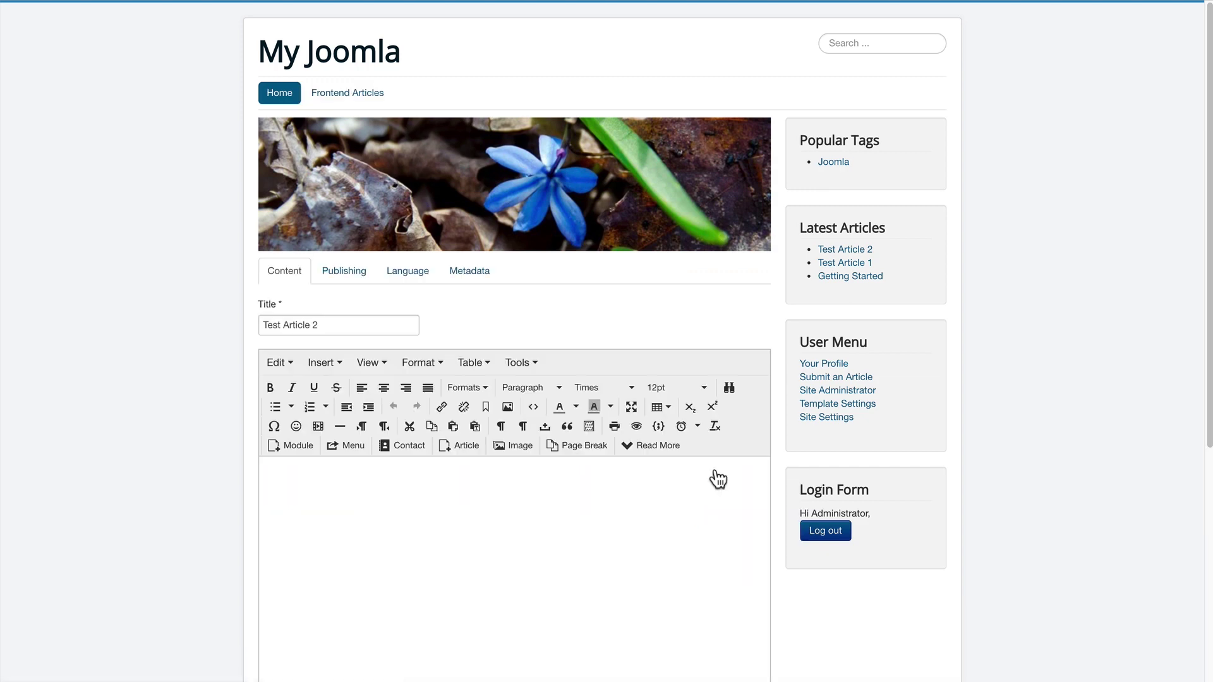
Step: Add the body text 'More text! More text' to Test Article 2 and save it
scroll(695, 467, "down", 4)
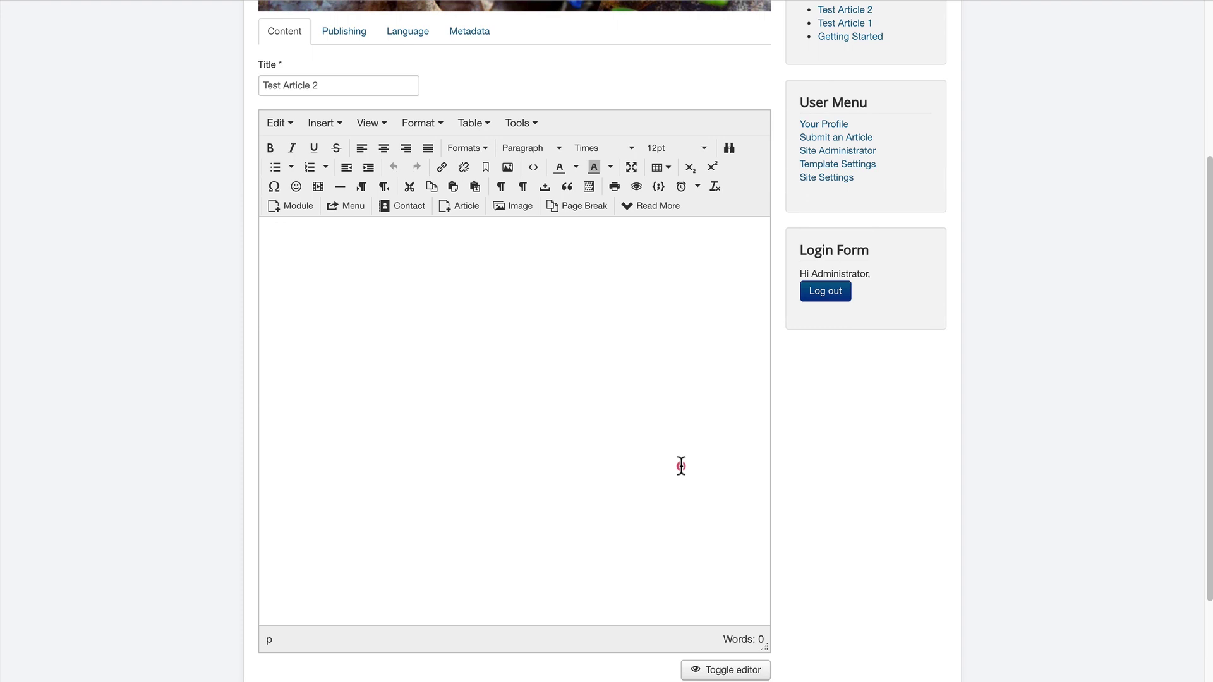
left_click(674, 465)
type("More text! More tex")
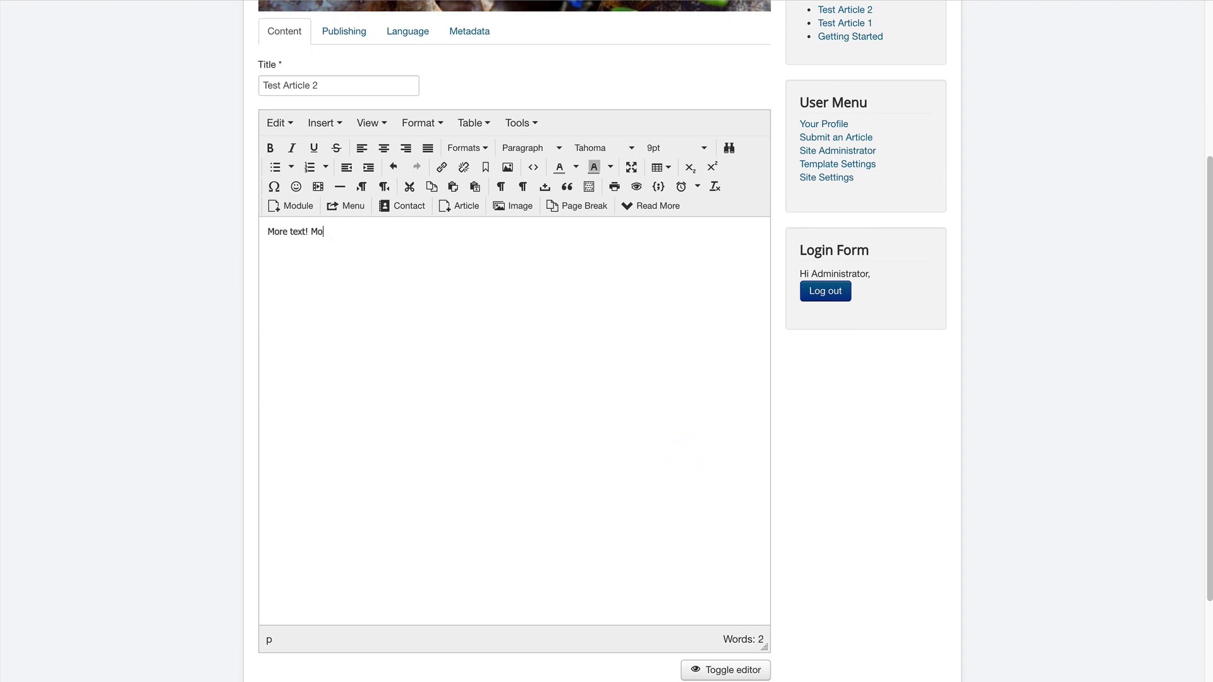
type("t")
scroll(658, 506, "down", 2)
left_click(290, 558)
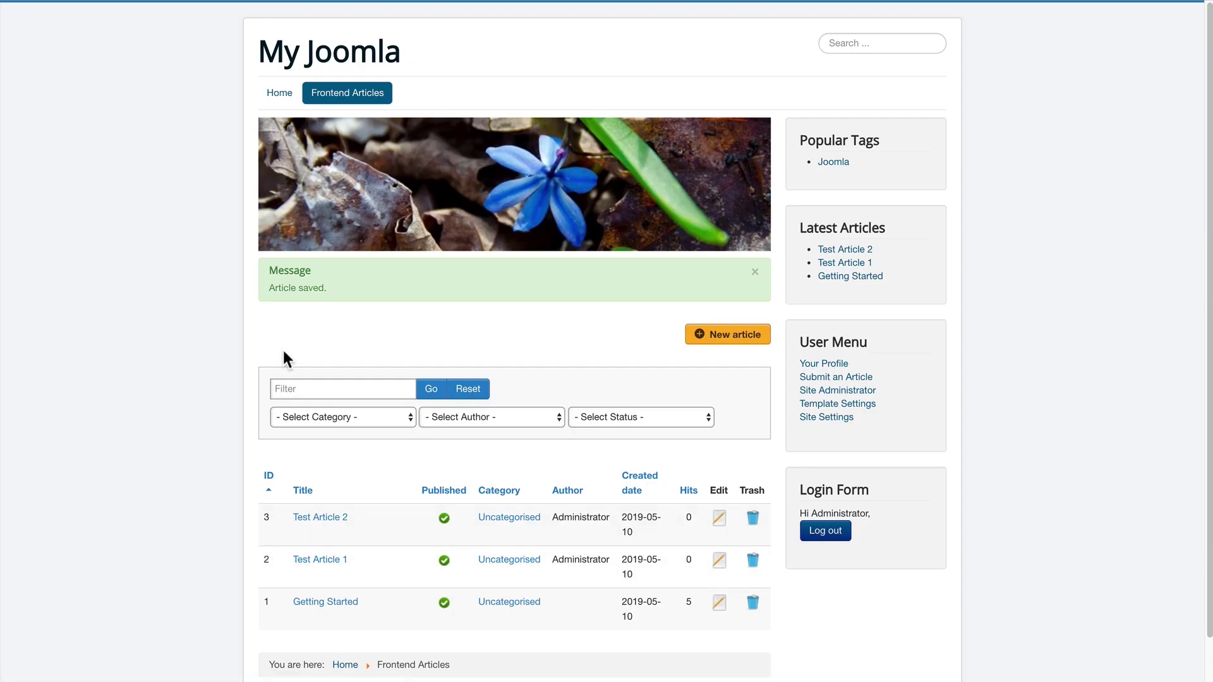
Step: Create an article titled 'My new article' with body 'Woohoo!' and save it
left_click(716, 340)
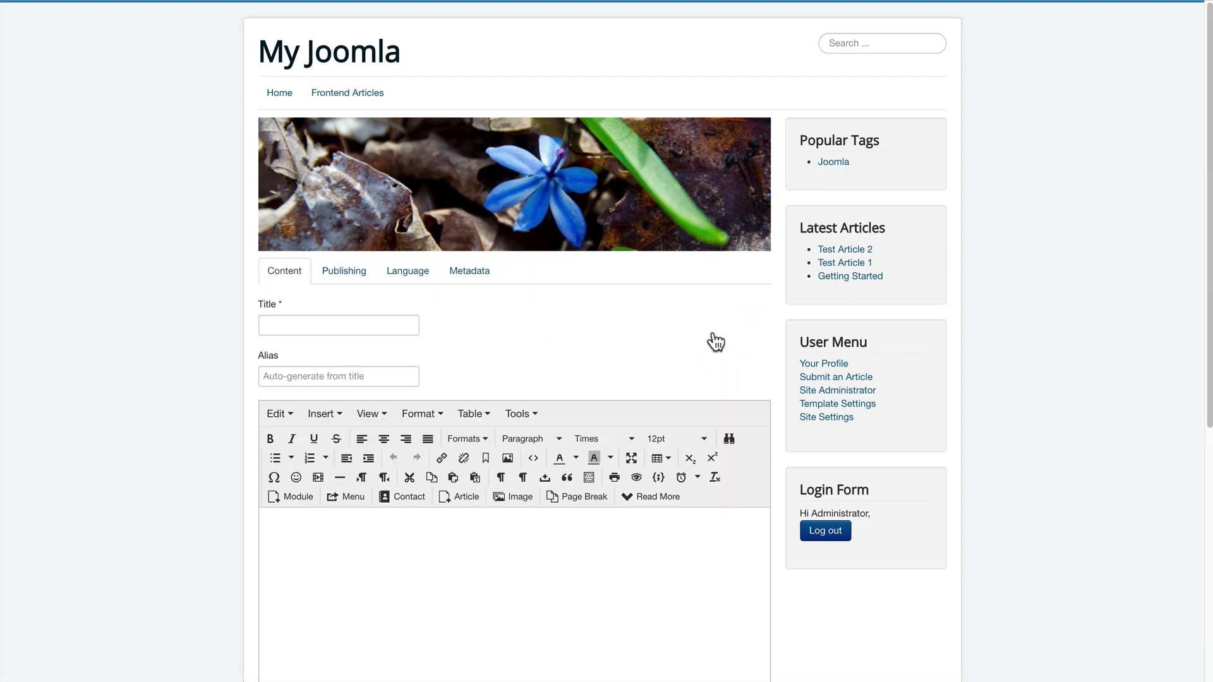
left_click(328, 318)
type("My new article")
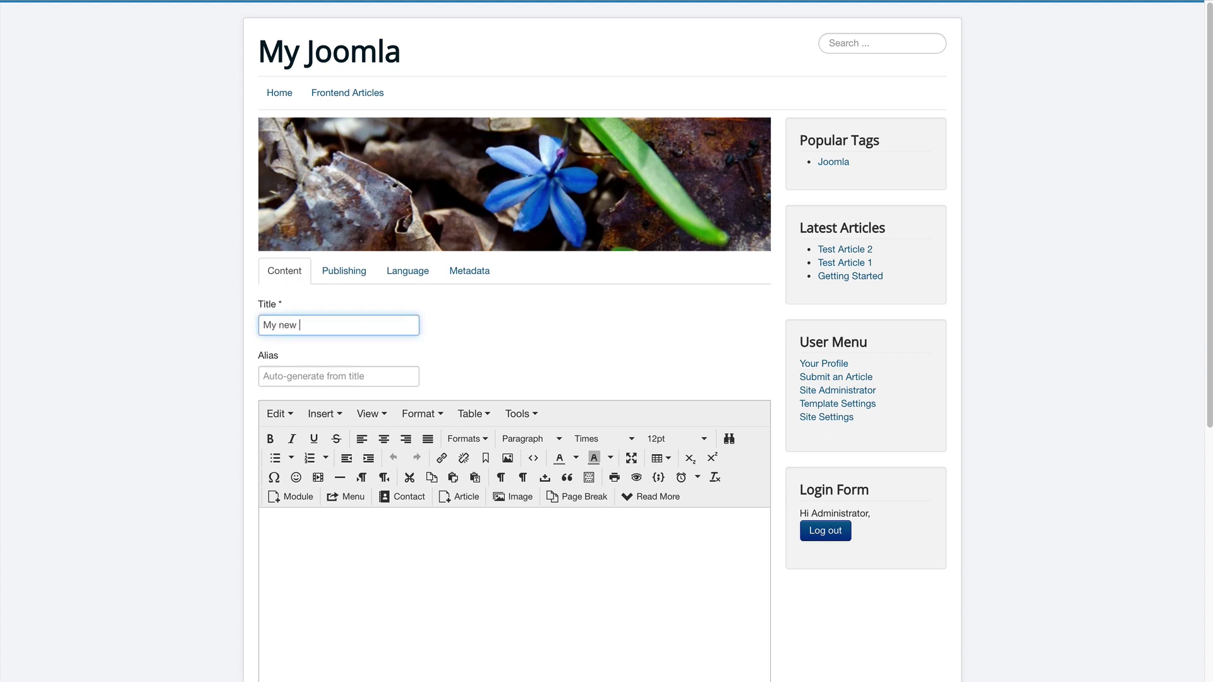
left_click(336, 573)
type("Woohoo!")
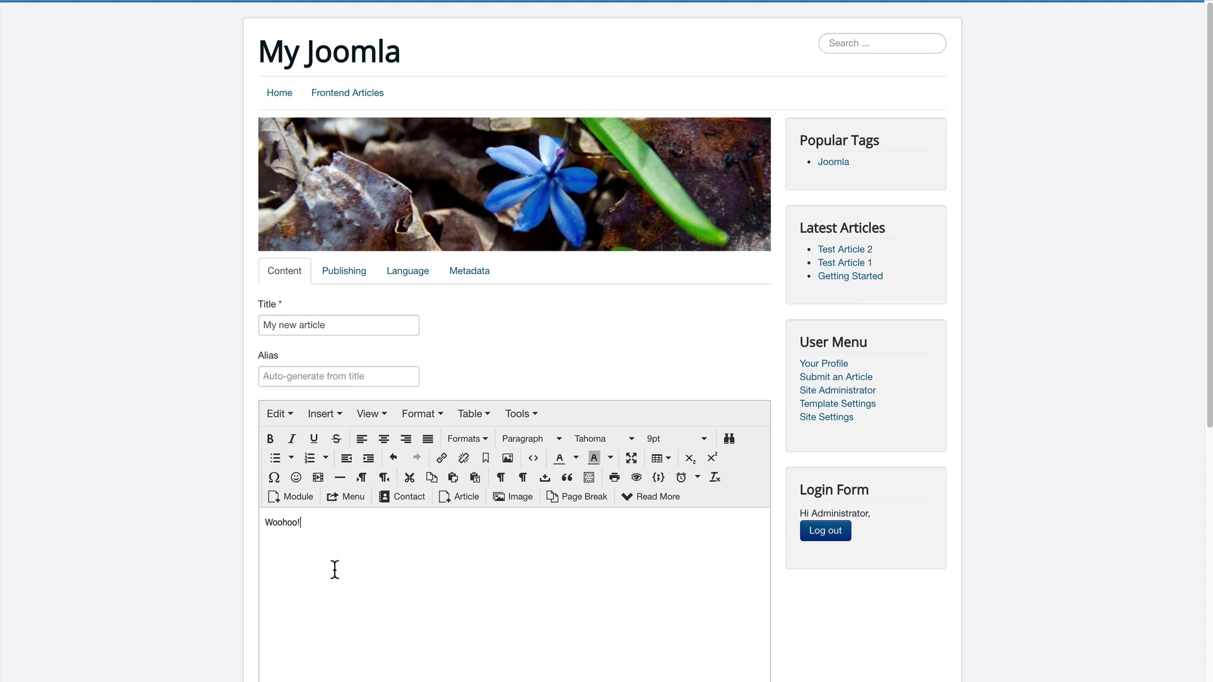
scroll(310, 580, "down", 2)
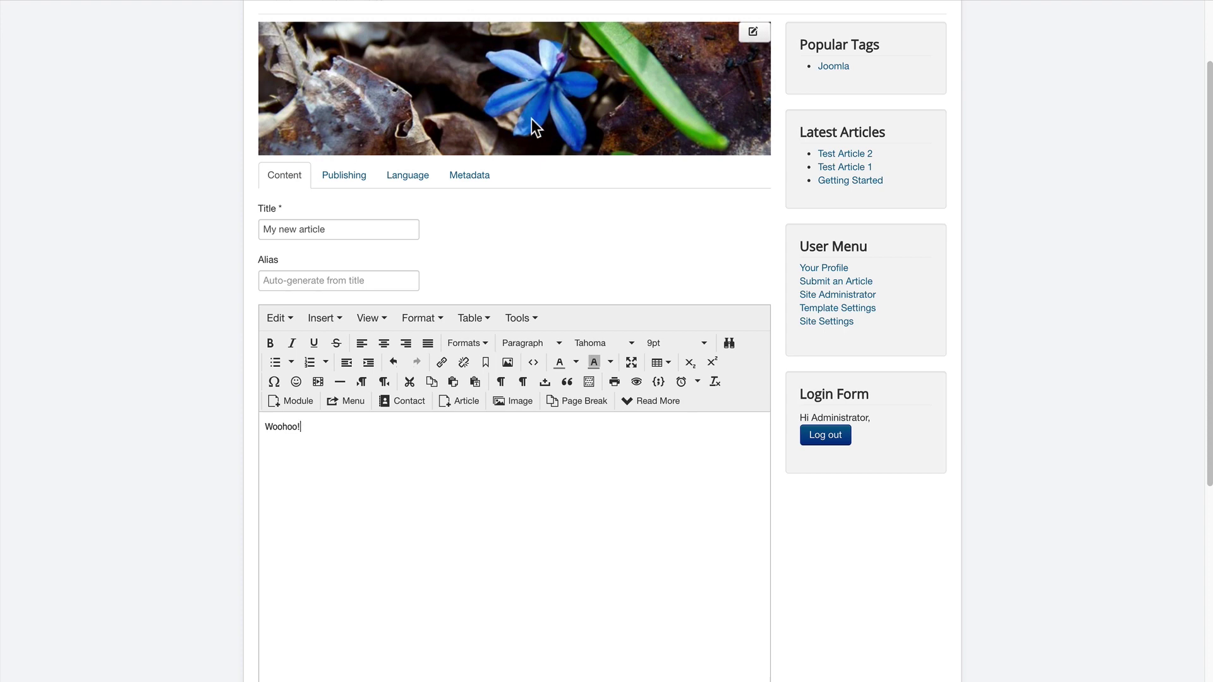
scroll(454, 206, "down", 5)
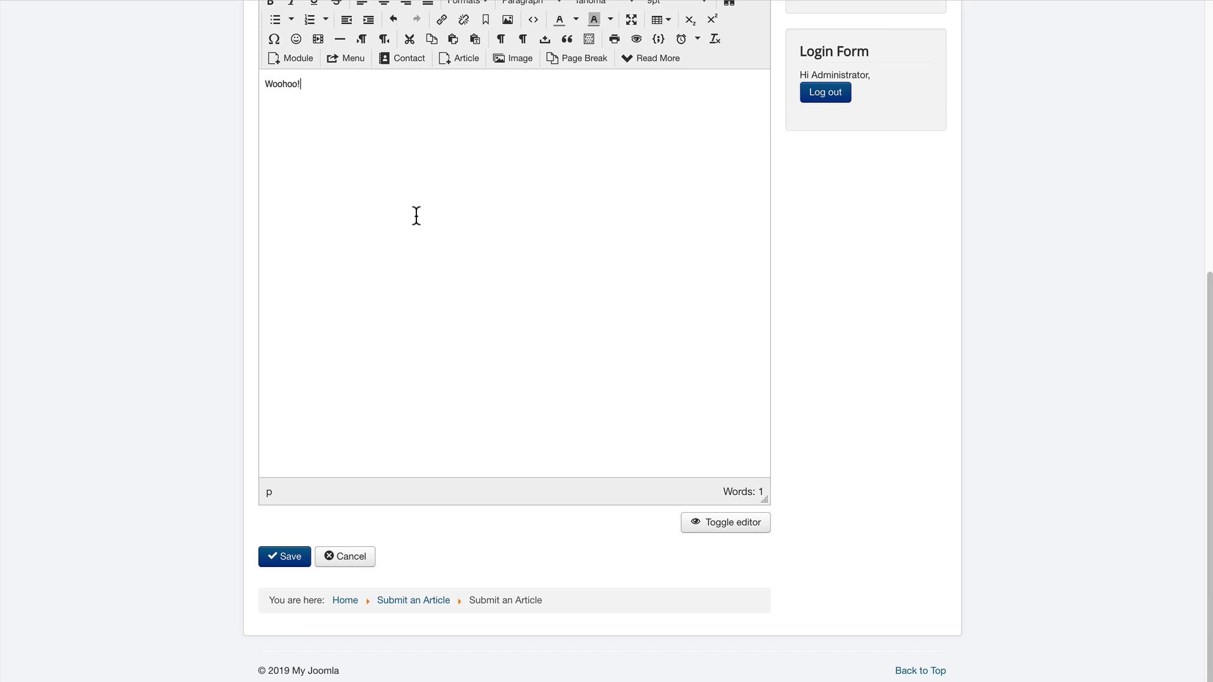
left_click(288, 566)
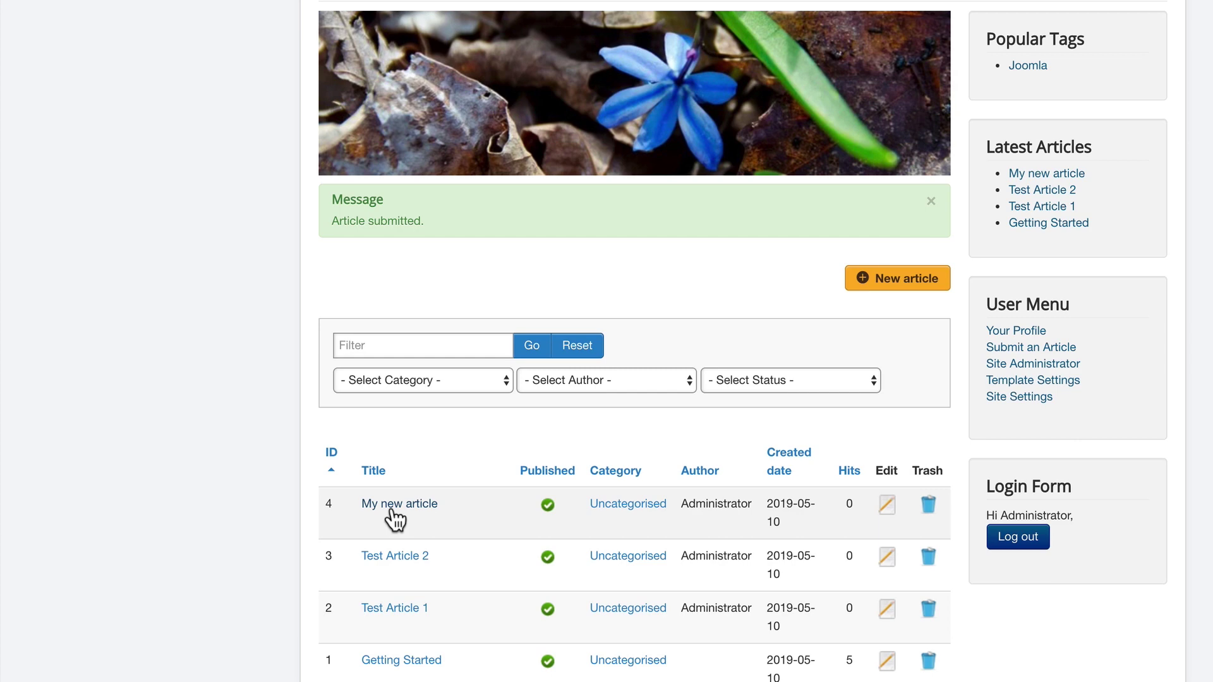
left_click(885, 513)
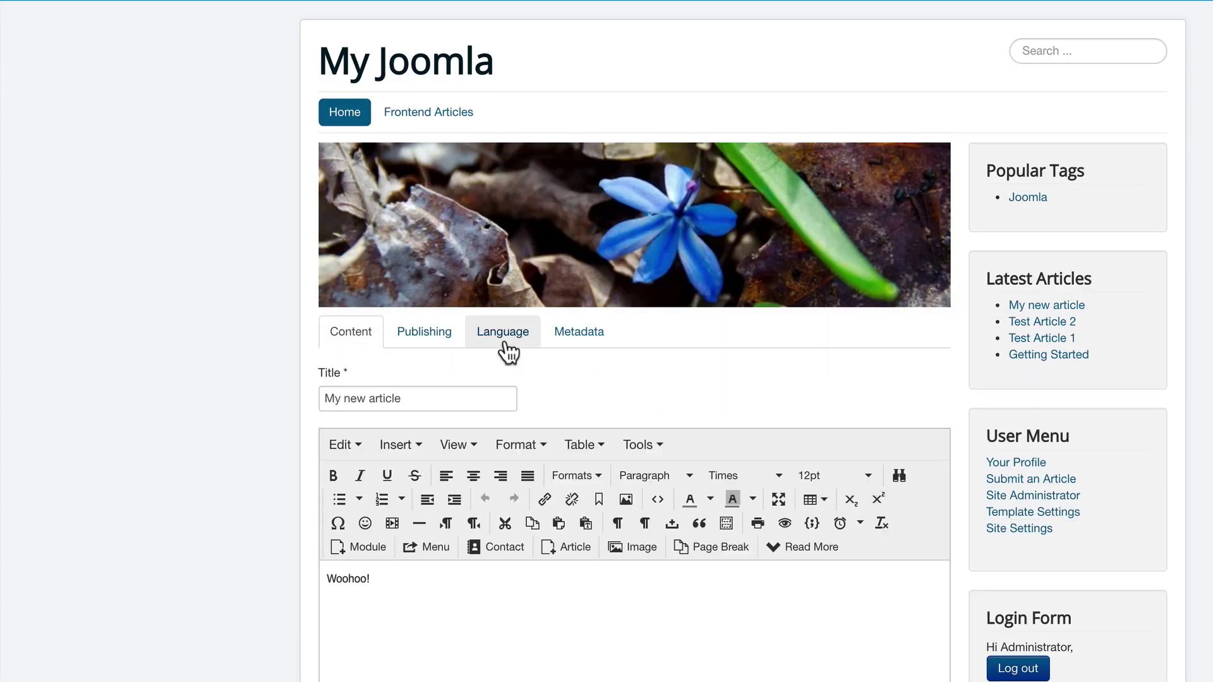
left_click(441, 341)
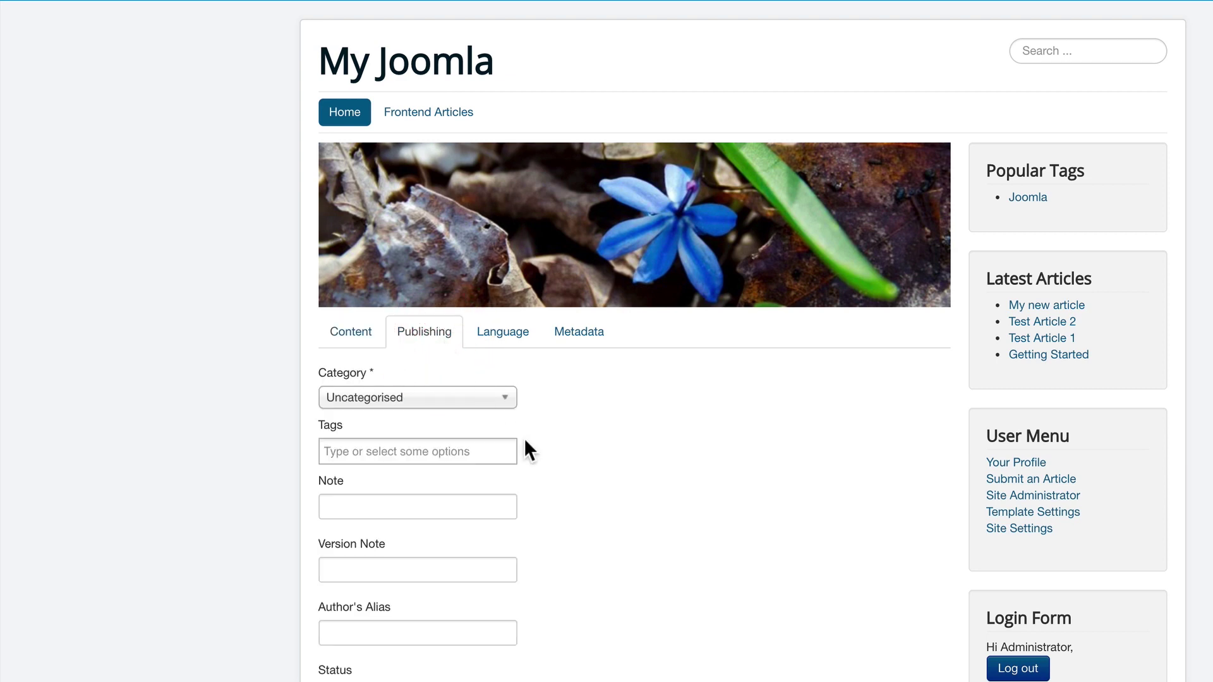
scroll(540, 486, "down", 1)
scroll(540, 489, "down", 1)
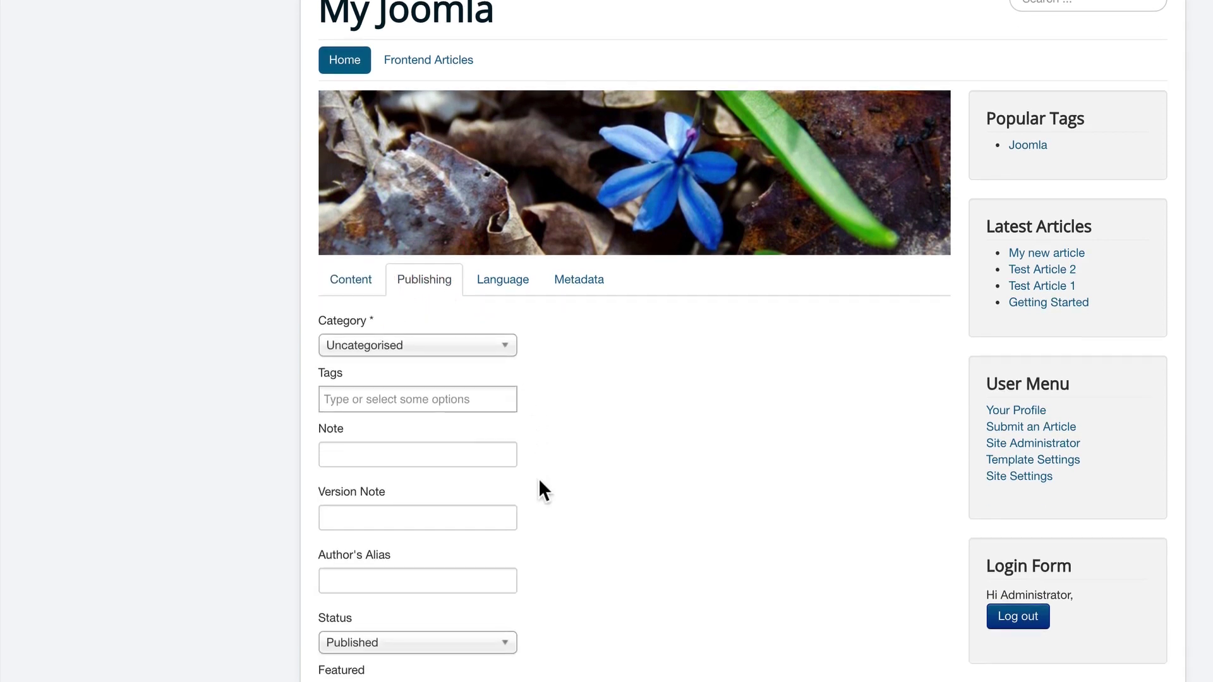
scroll(539, 493, "down", 1)
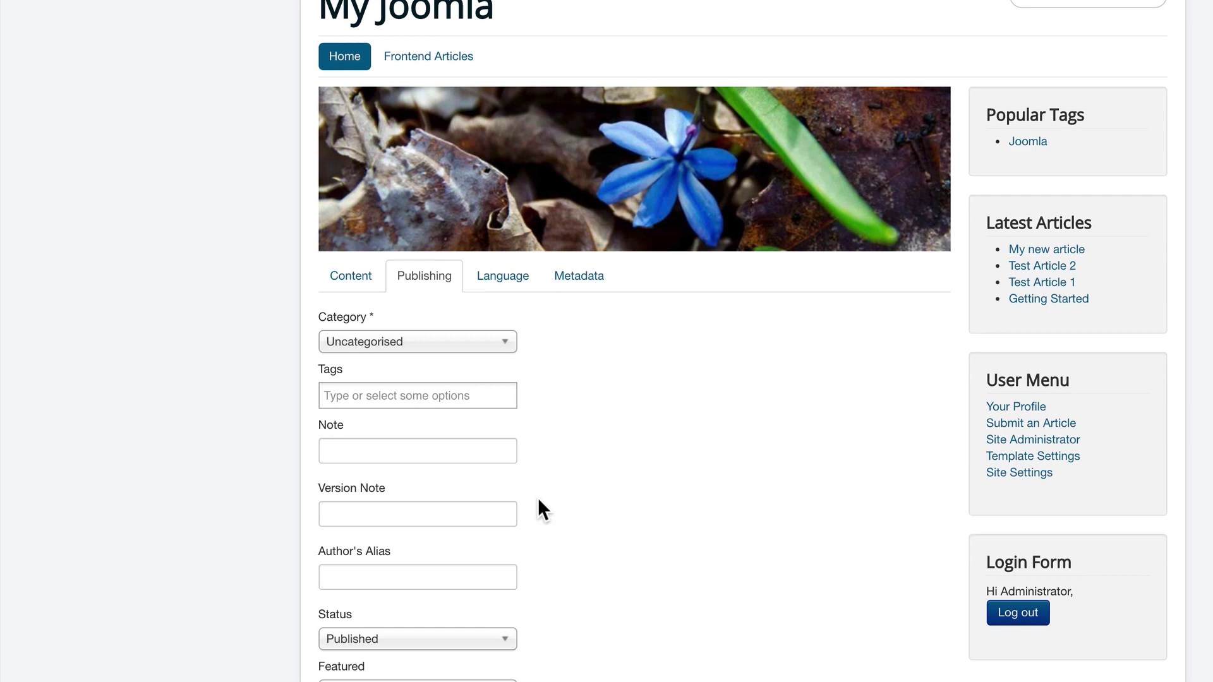
scroll(539, 501, "down", 1)
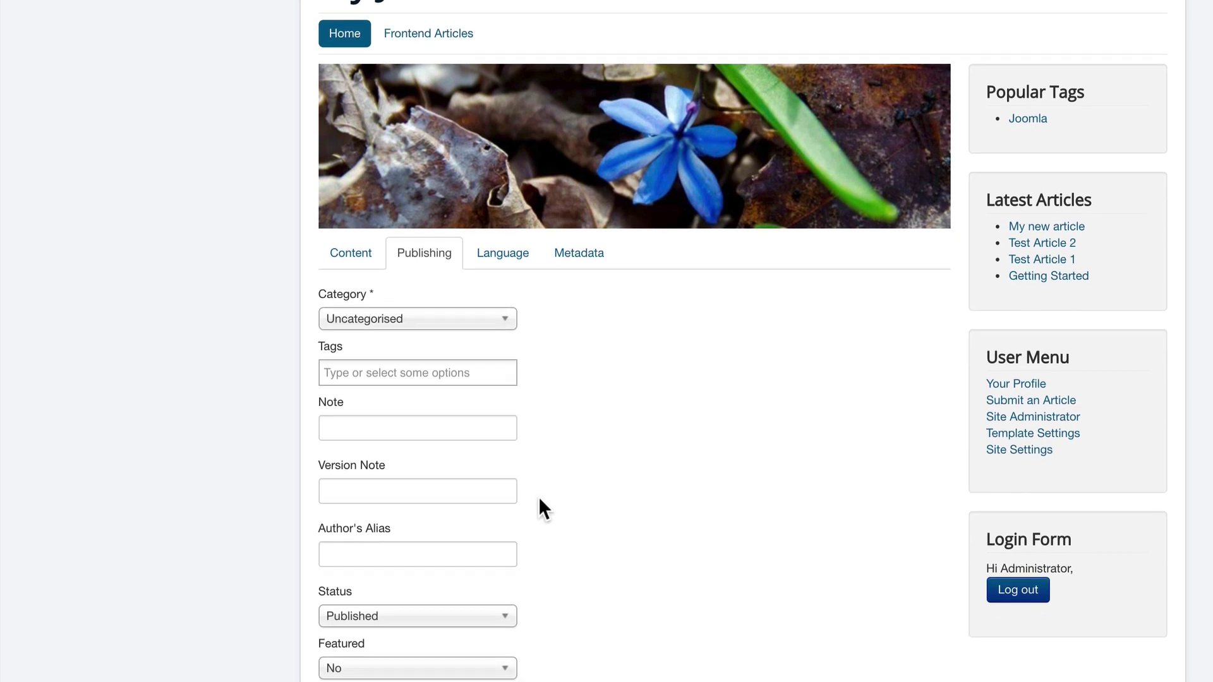
left_click(515, 273)
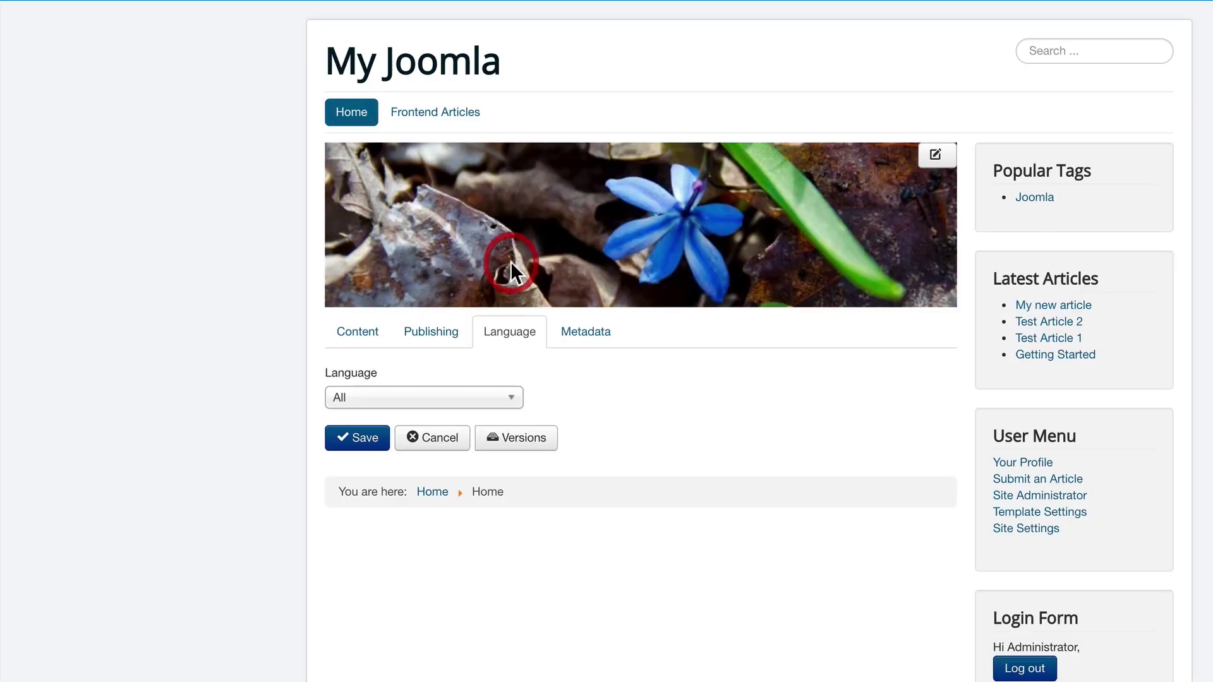
left_click(597, 346)
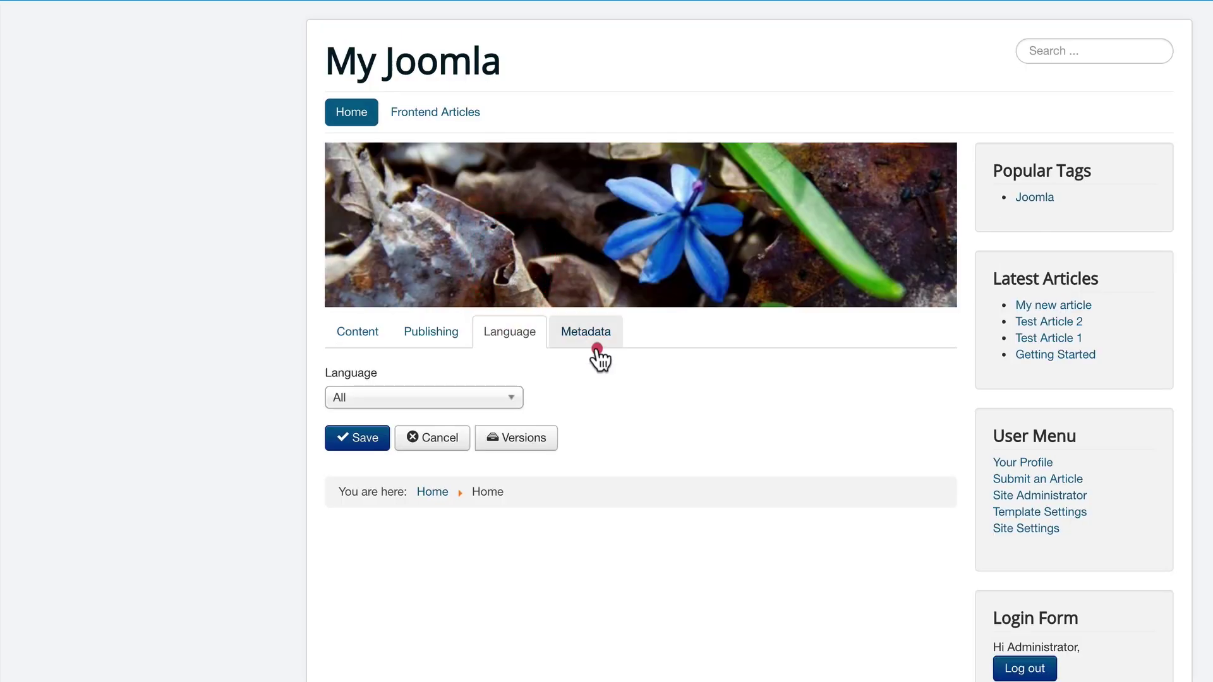
left_click(377, 343)
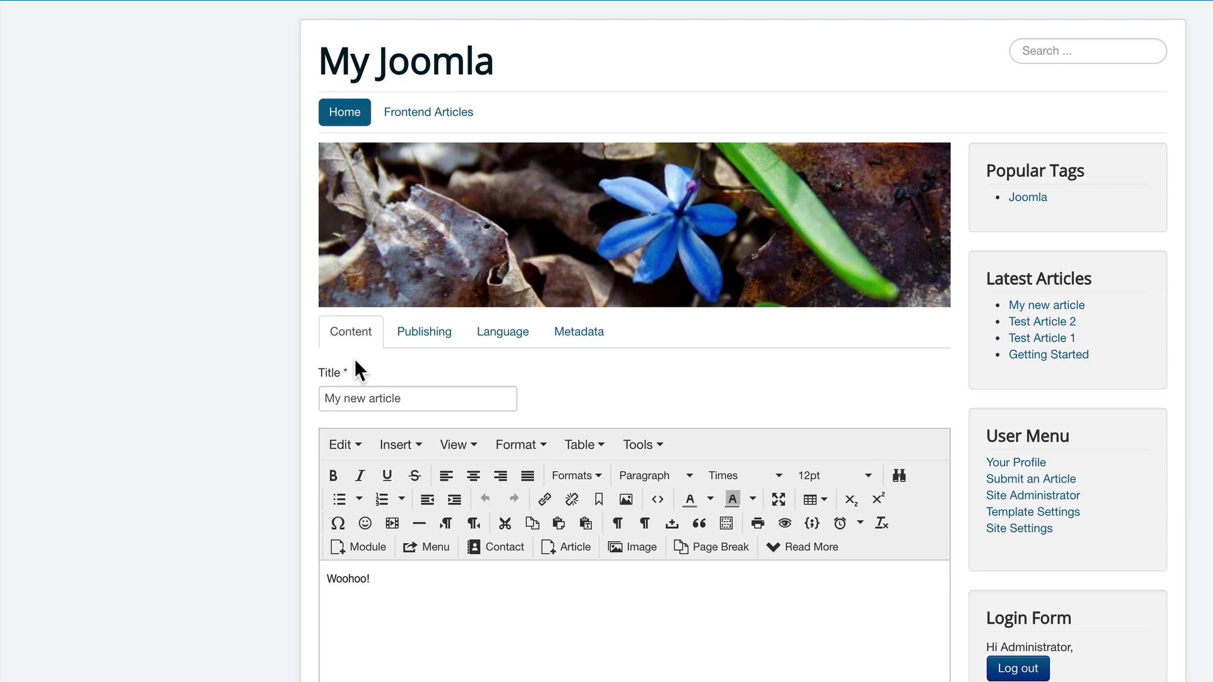
mouse_move(498, 105)
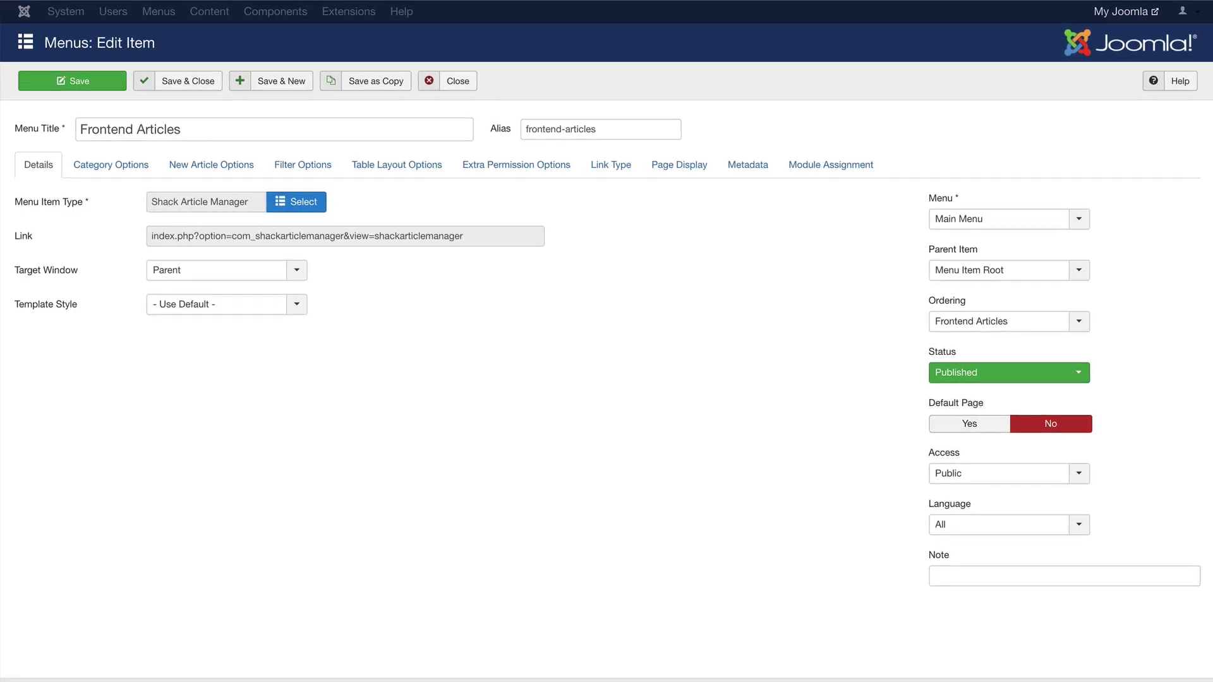
Step: Set Use All Categories to No and leave the New Article button setting unchanged
left_click(128, 165)
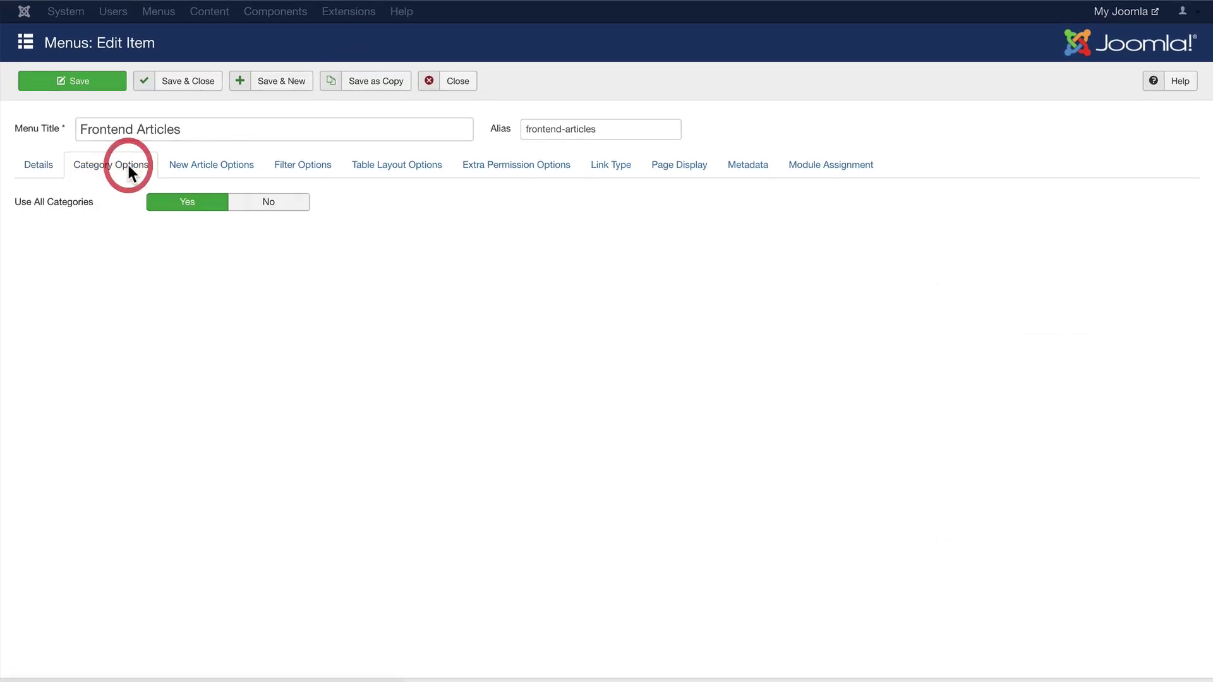
left_click(276, 205)
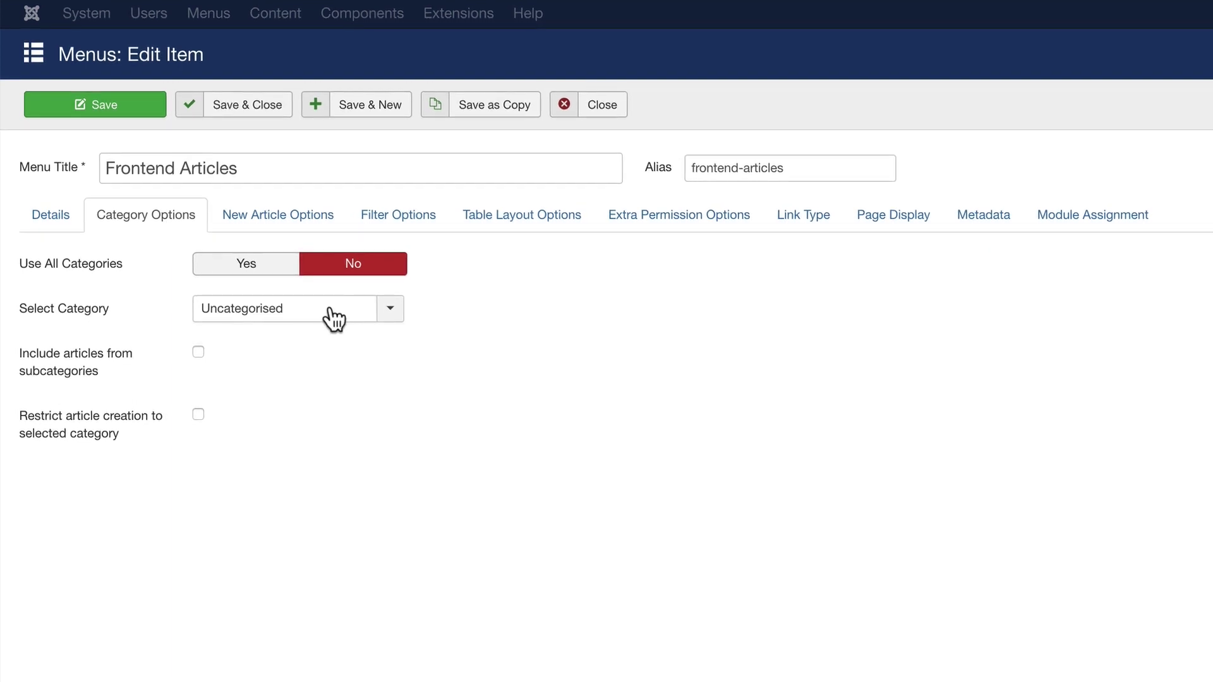
left_click(290, 216)
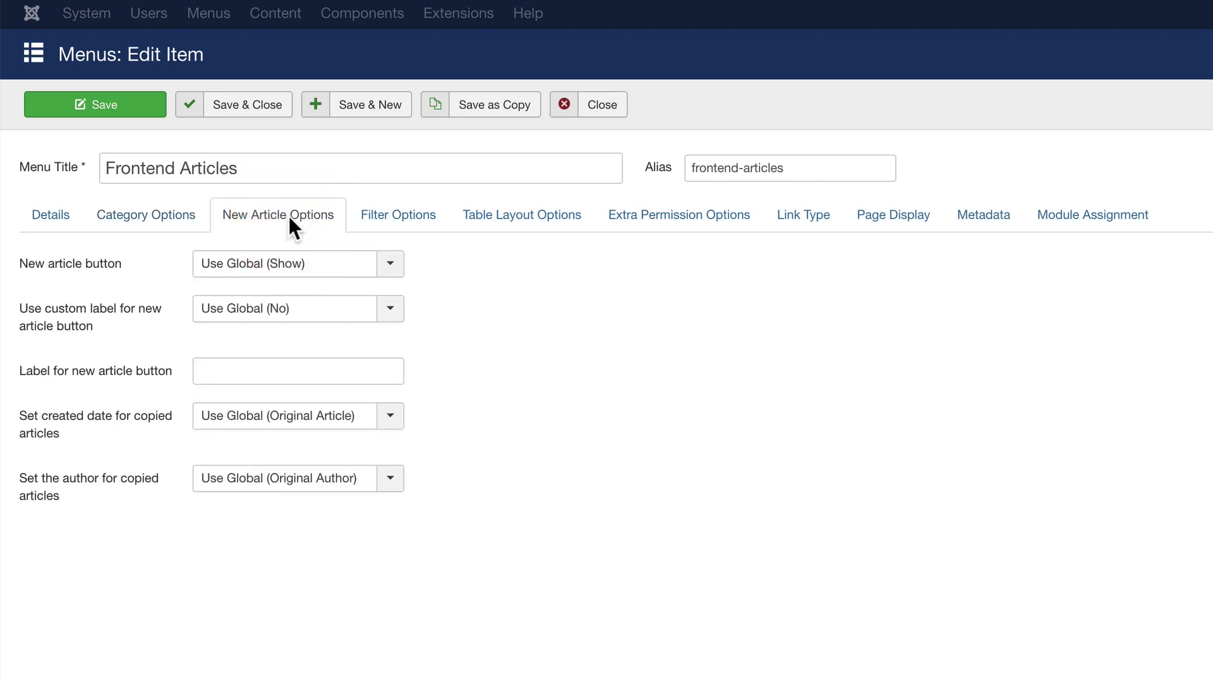
left_click(390, 265)
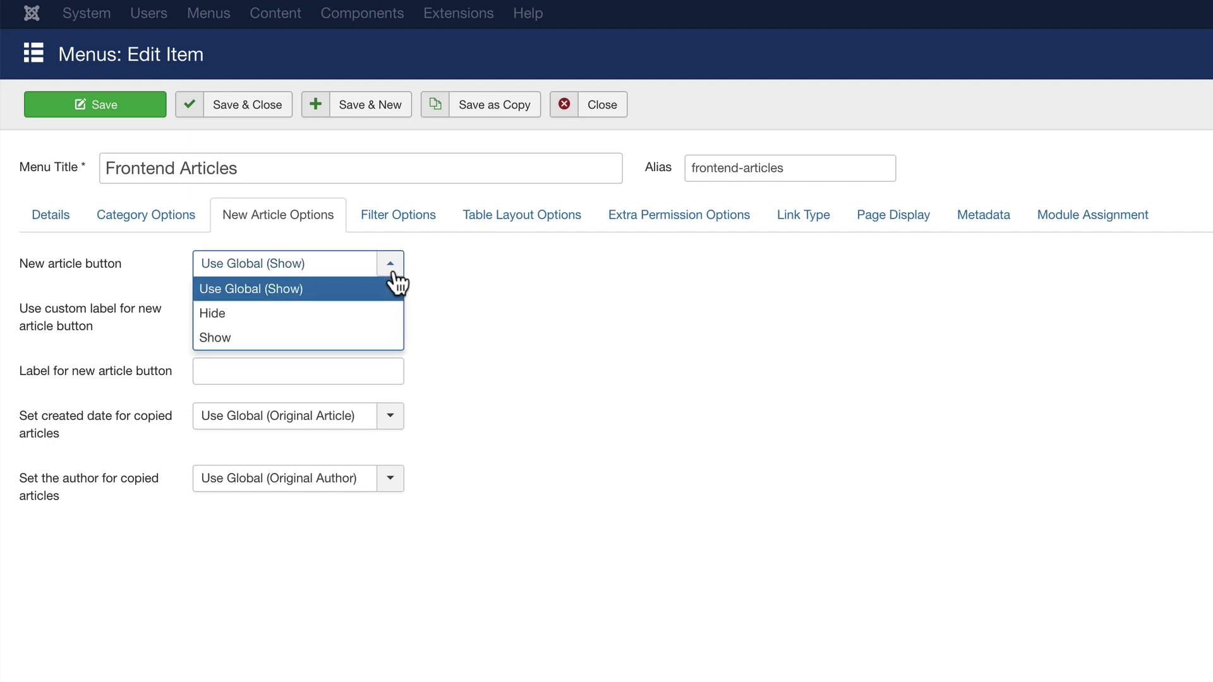
left_click(451, 283)
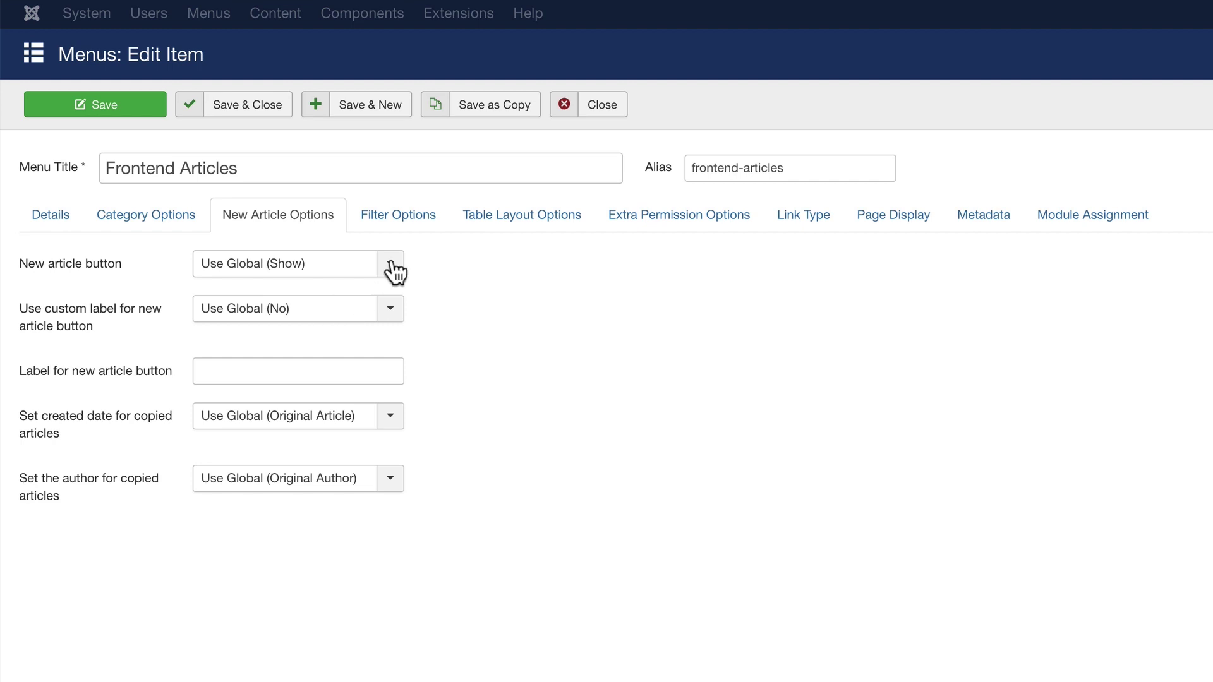
left_click(399, 220)
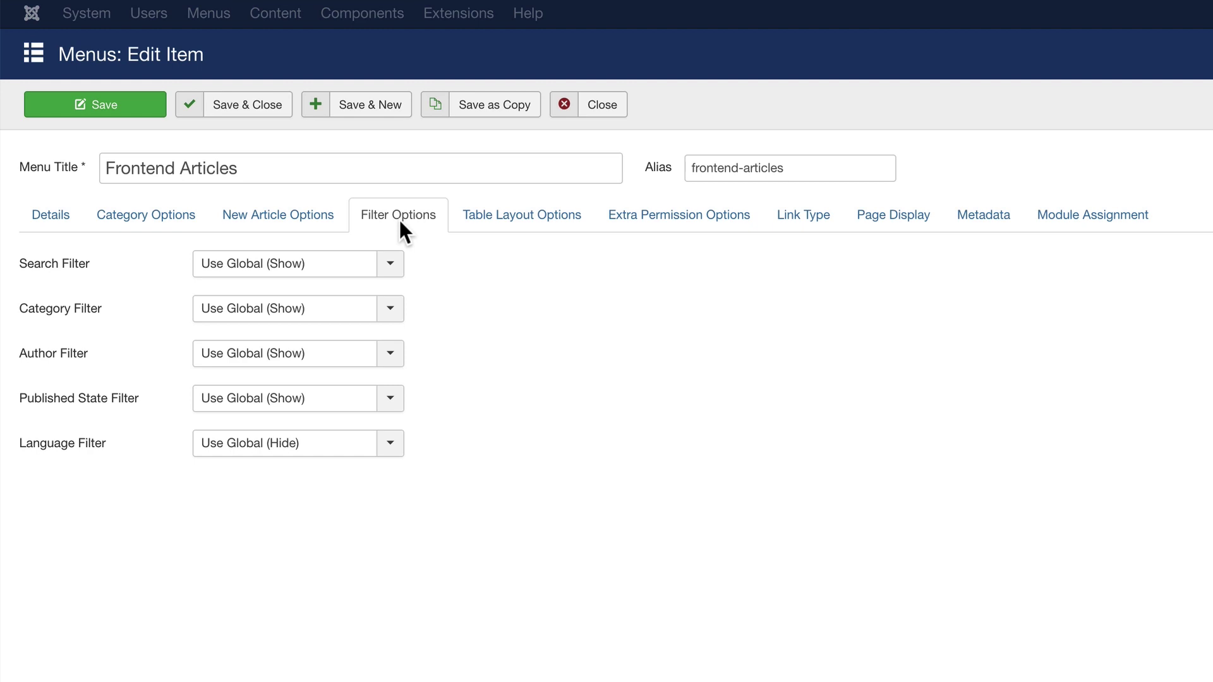
Step: Review Table Layout and Extra Permission options, leaving publish and feature permissions at No
left_click(472, 219)
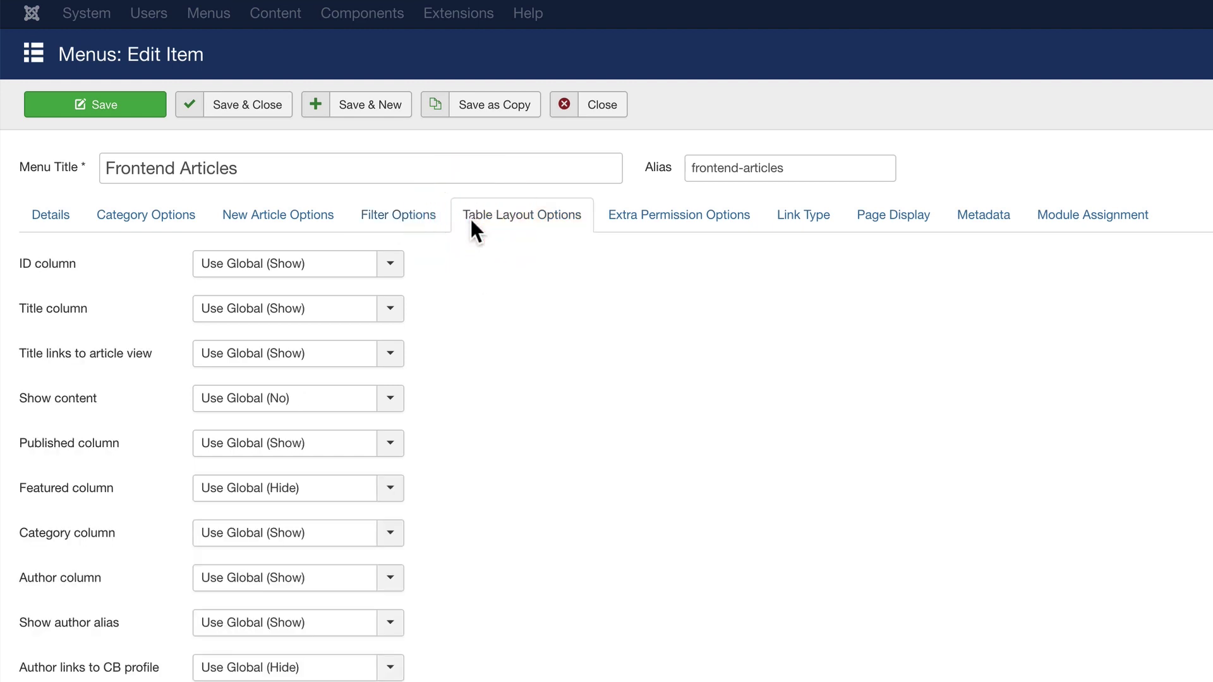
left_click(651, 214)
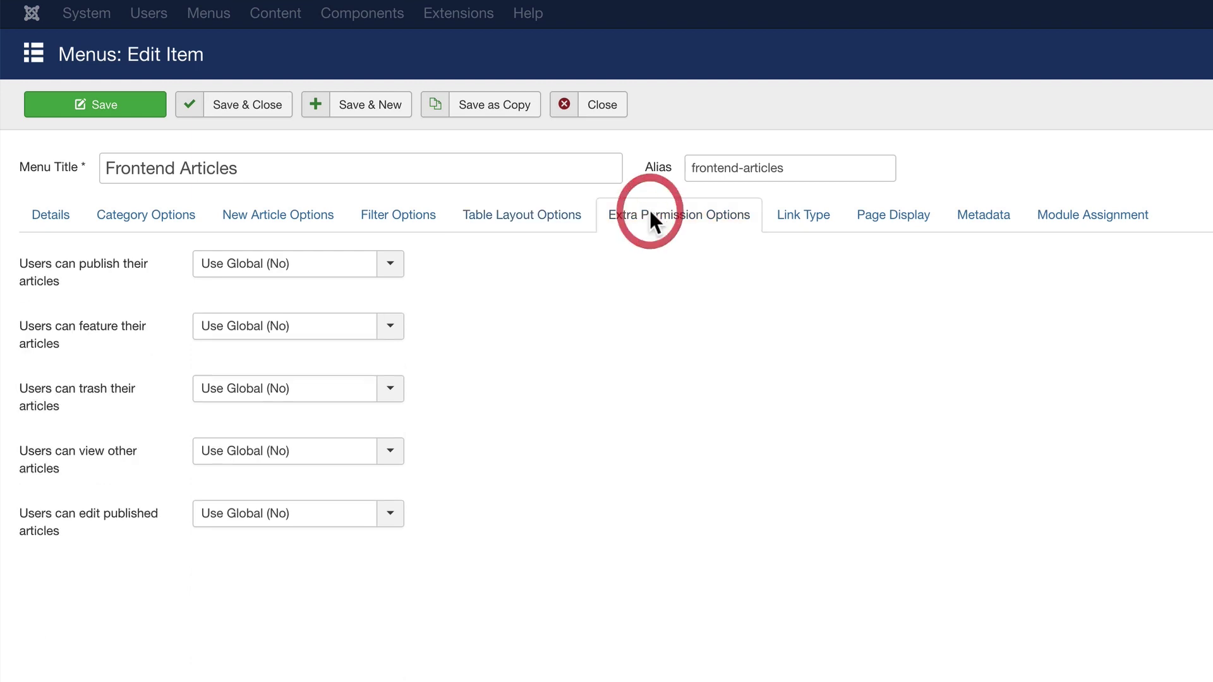
left_click(392, 270)
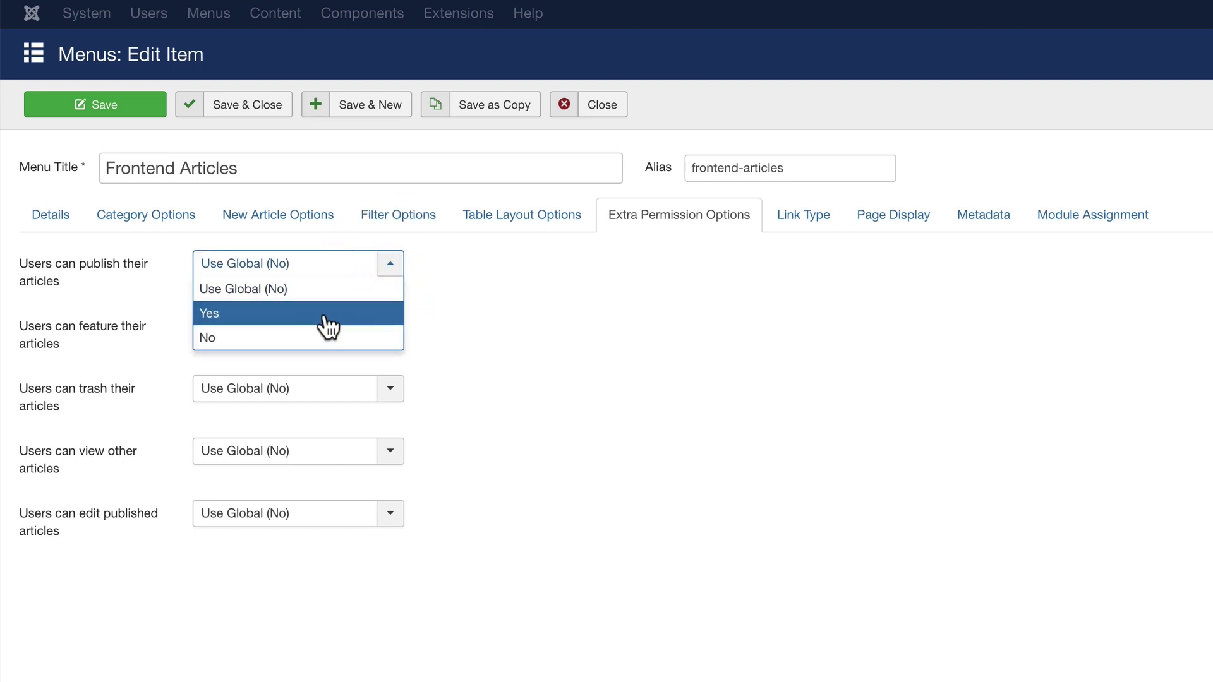
left_click(498, 319)
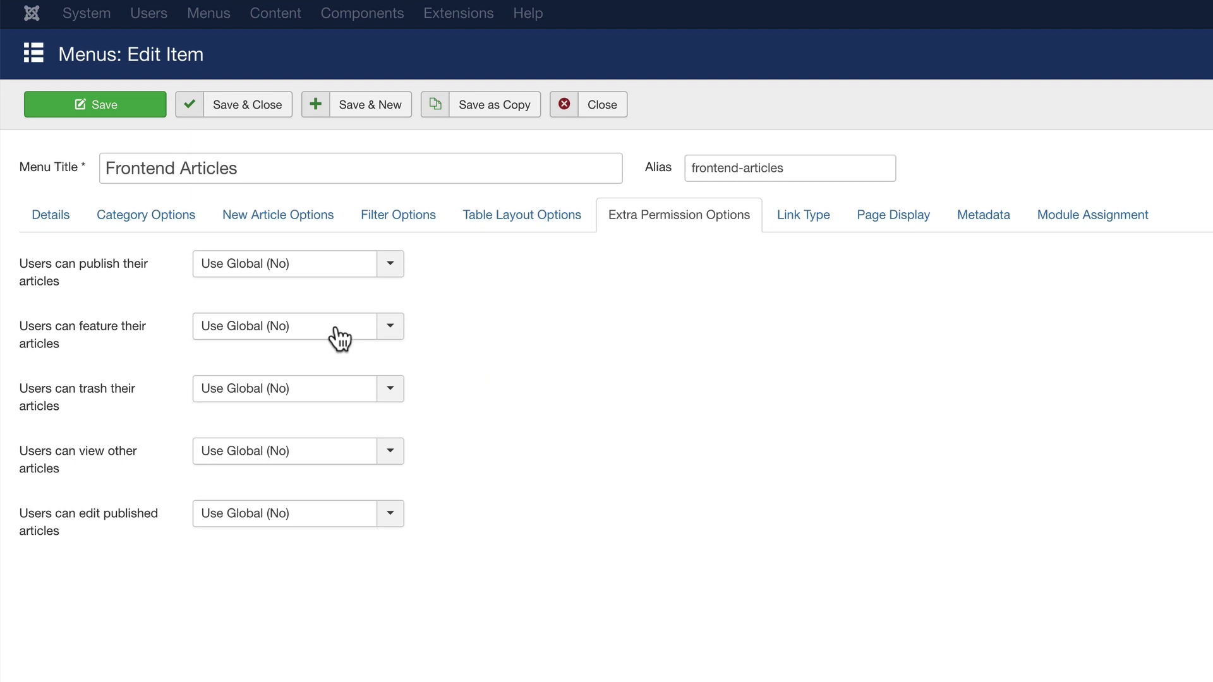
left_click(338, 329)
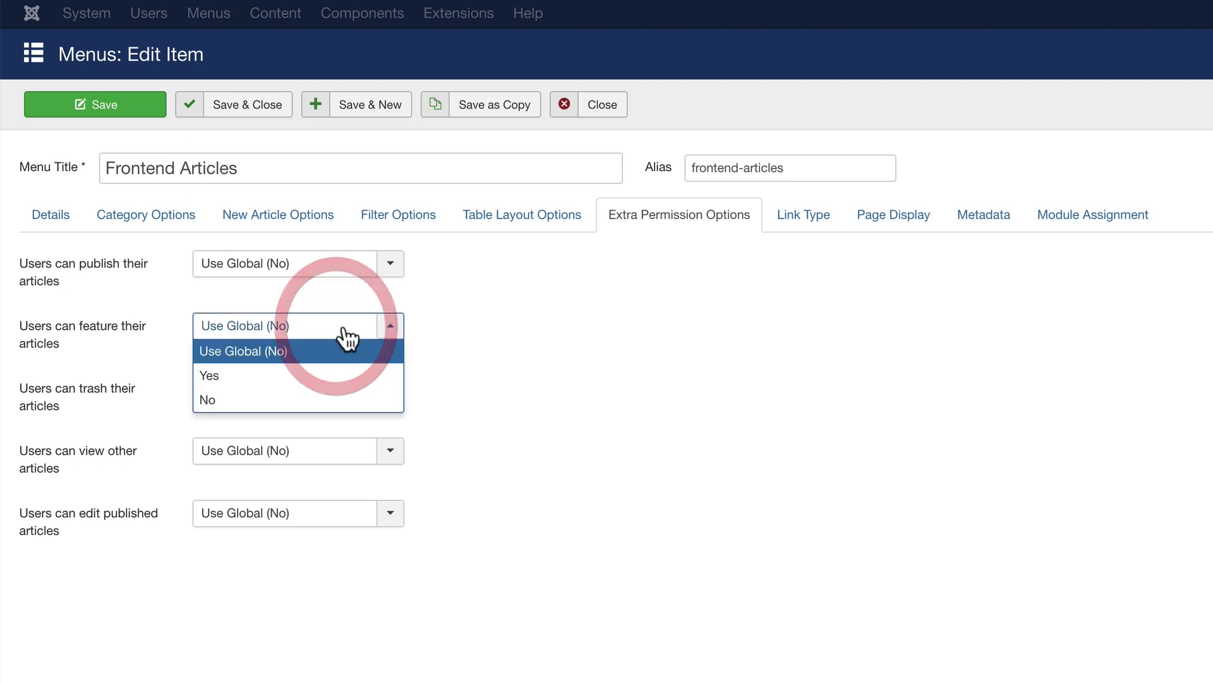
left_click(503, 345)
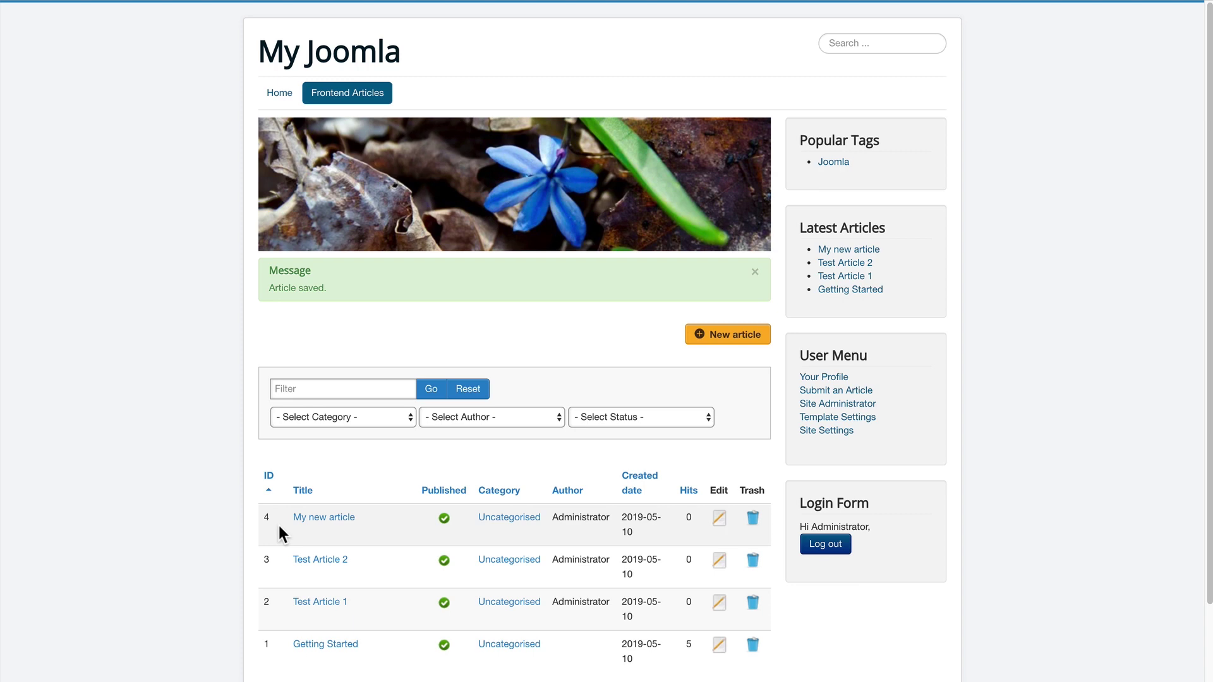
Step: Scroll through the four-article Frontend Articles list headed by My new article
scroll(206, 389, "down", 2)
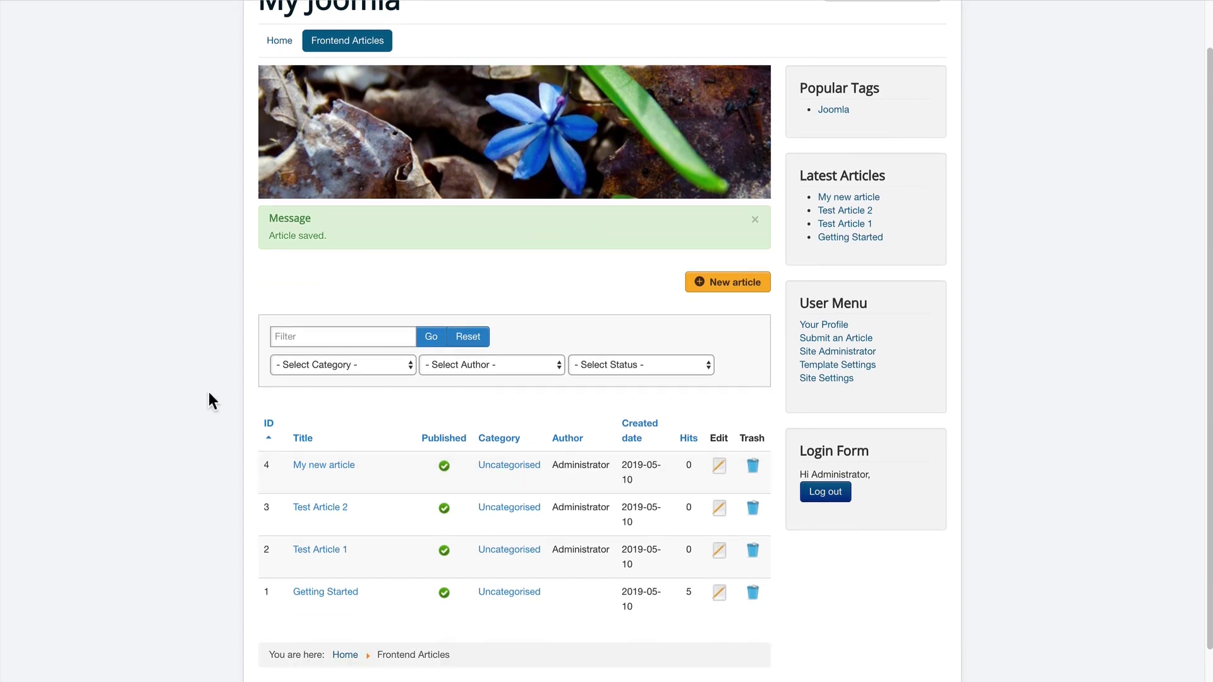